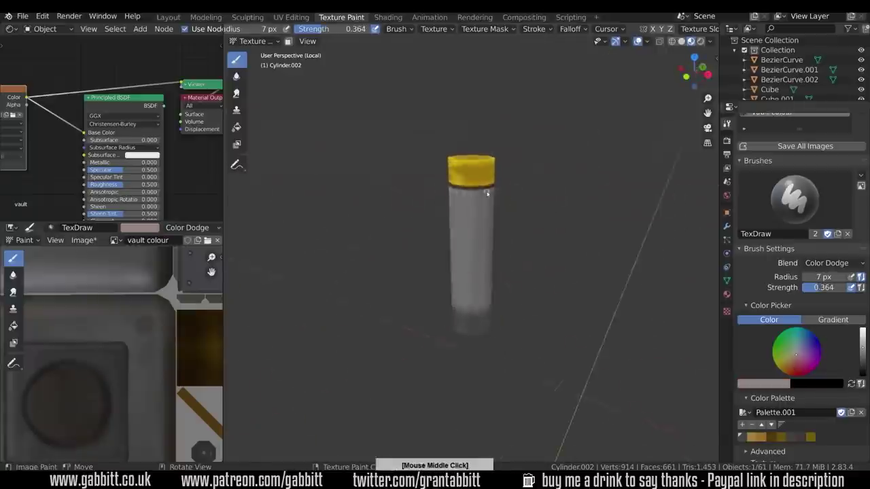
Step: Switch texture painting to the wooden awning plank above the side door, smear its base colour and lighten its edges with a 12 px Screen brush at strength 0.364
key("ctrl+Tab")
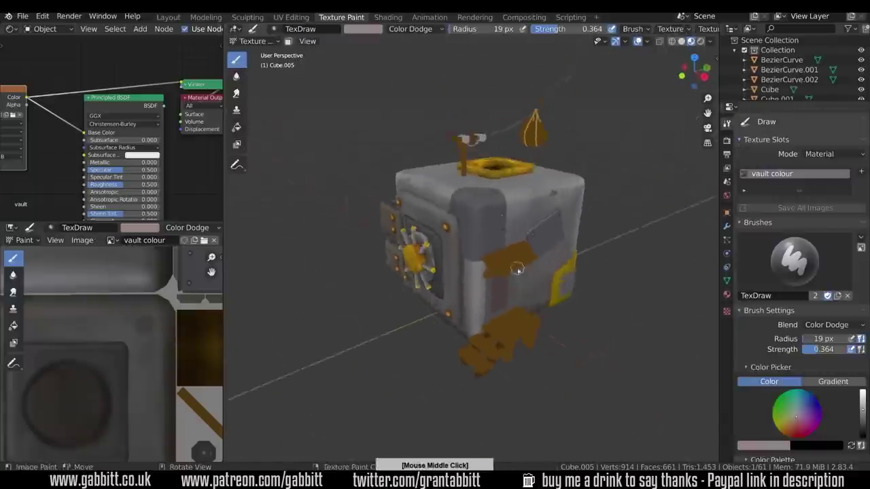
middle_click_drag(407, 319, 441, 336)
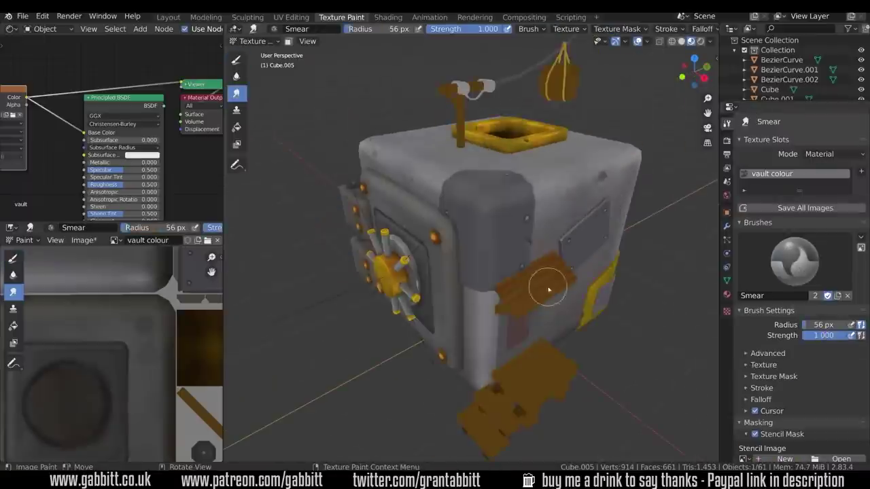
middle_click_drag(549, 286, 567, 275)
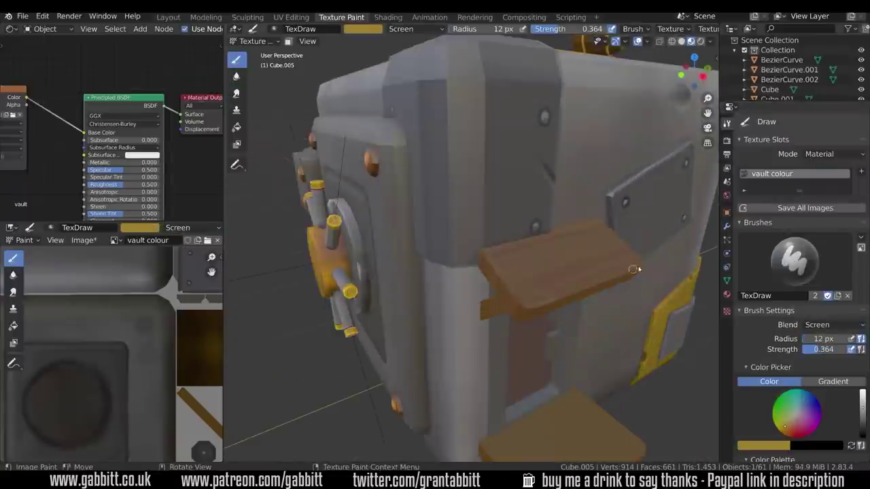
middle_click_drag(584, 265, 607, 253)
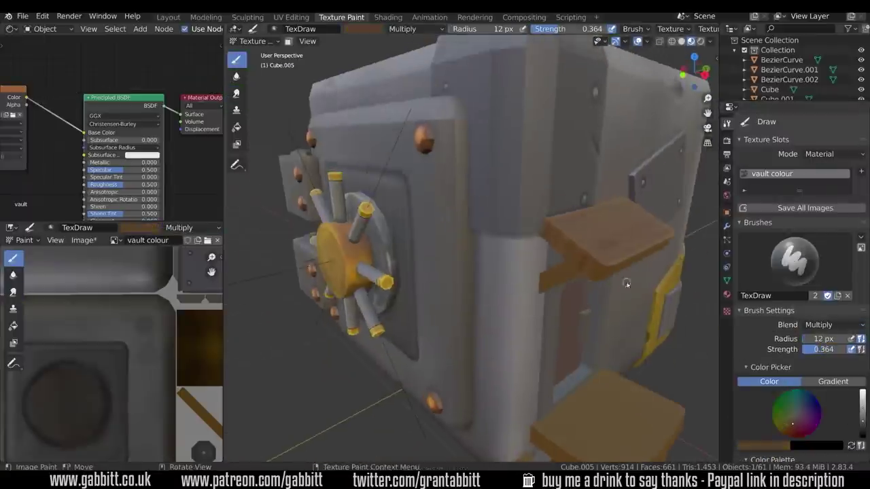
Step: Paint dark wood grain and a knot on the awning plank with a 7 px brown Multiply brush, and warm it with soft orange in Screen mode
scroll(297, 284, "up", 3)
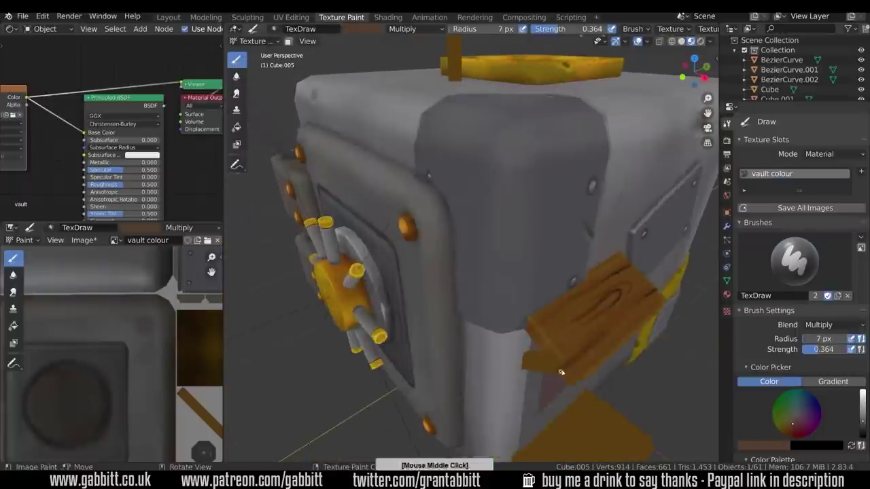
middle_click_drag(577, 272, 591, 292)
middle_click_drag(564, 336, 380, 271)
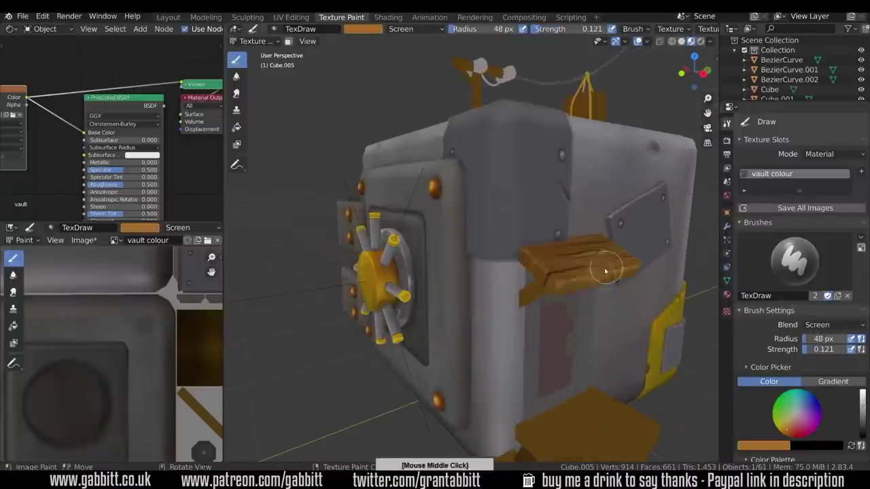
Step: Highlight the awning plank's grain and edges in orange with a 9 px Screen brush at strength 0.333
mouse_move(408, 286)
middle_mouse_down()
mouse_move(394, 297)
mouse_move(557, 201)
mouse_move(517, 258)
middle_mouse_up()
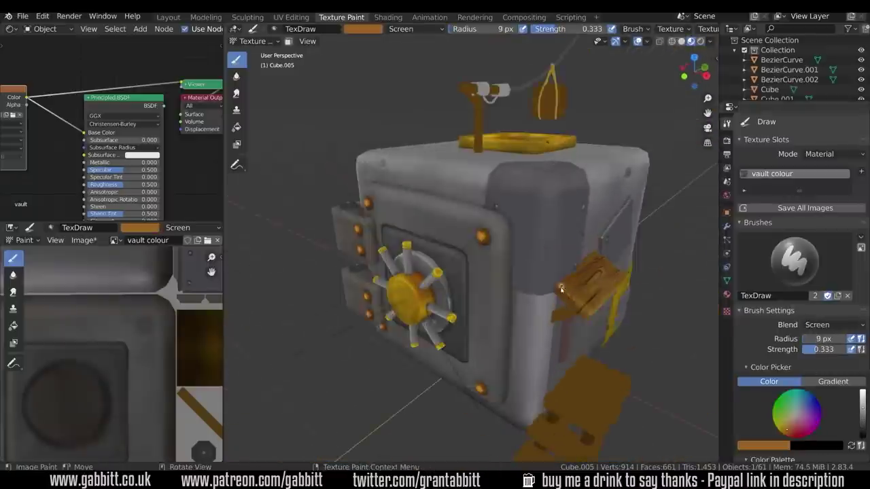
middle_click_drag(476, 292, 585, 412)
scroll(586, 412, "down", 3)
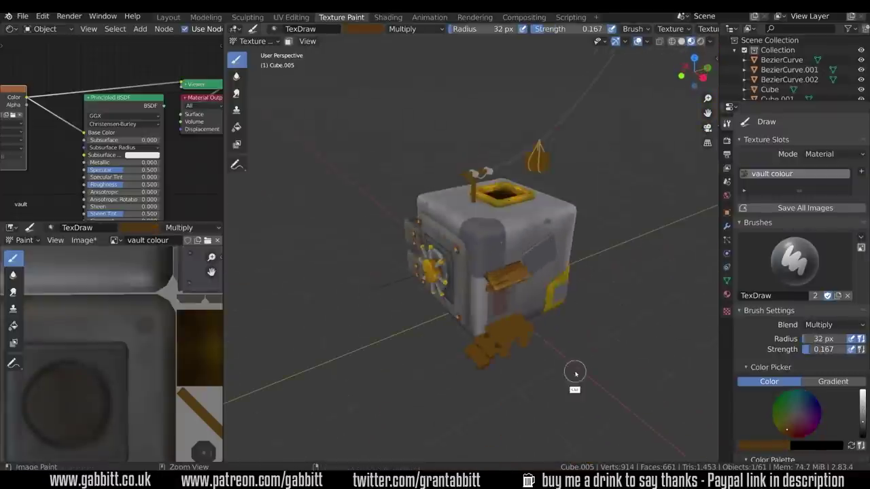
Step: Isolate the awning's support bracket and shade it with a 49 px Multiply brush at strength 0.167, and return to the full model
scroll(580, 367, "up", 5)
middle_click_drag(580, 367, 609, 260)
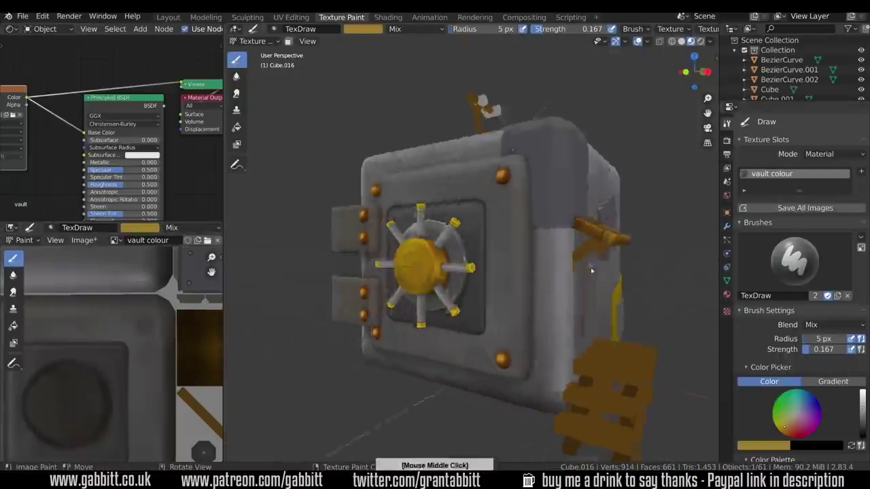
middle_click_drag(578, 258, 543, 204)
key("KP_Divide")
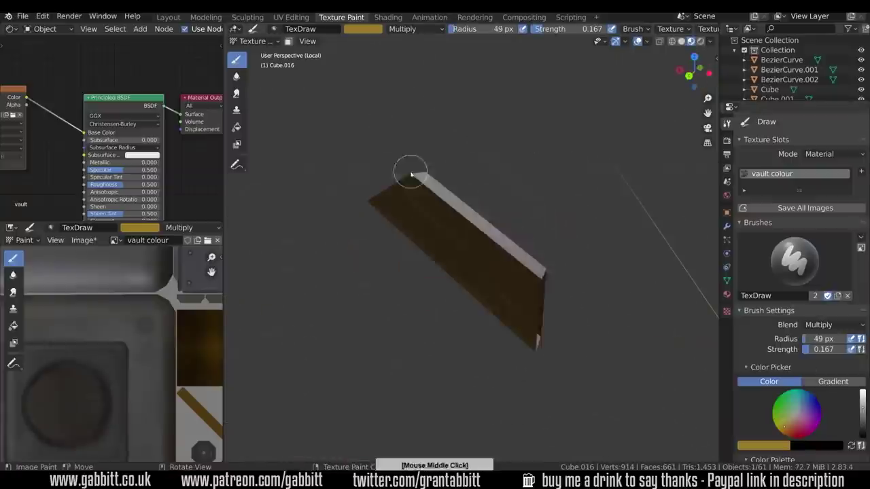
key("KP_Divide")
scroll(537, 326, "down", 5)
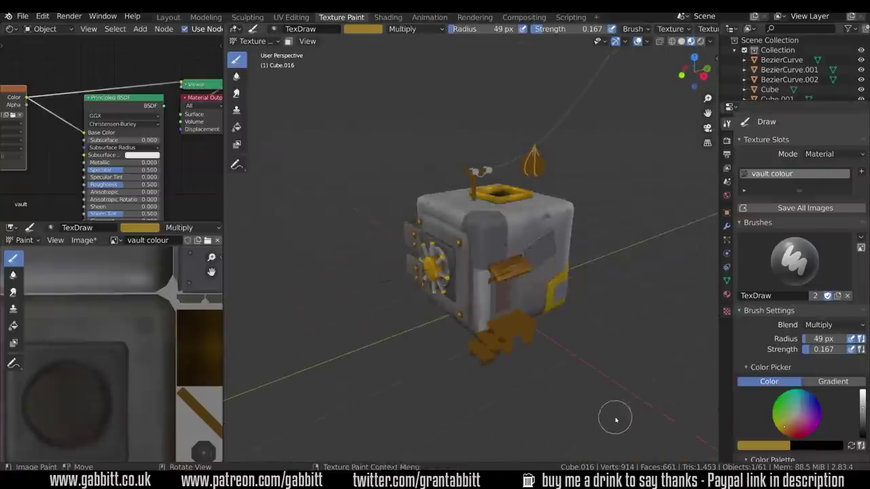
Step: Check the door frame's transform values and face orientation, and apply its rotation
scroll(563, 252, "up", 2)
middle_click_drag(563, 252, 563, 311)
scroll(563, 310, "up", 3)
scroll(680, 32, "down", 3)
key("n")
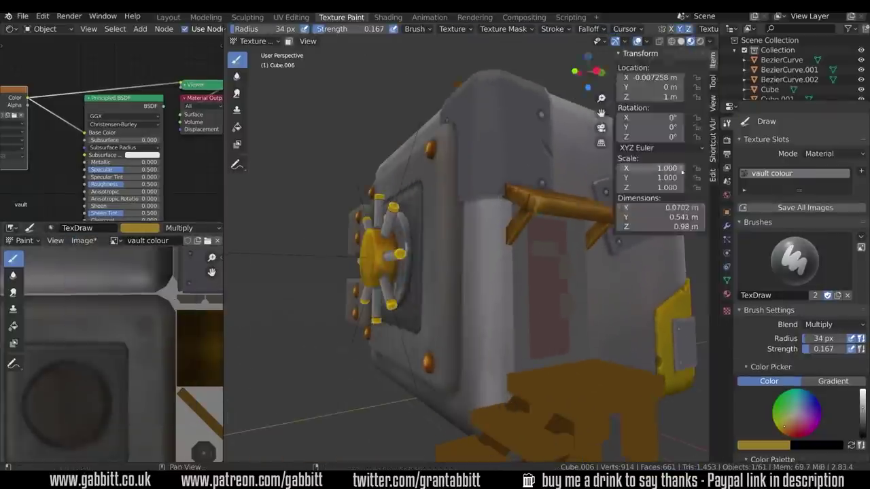
scroll(471, 305, "up", 2)
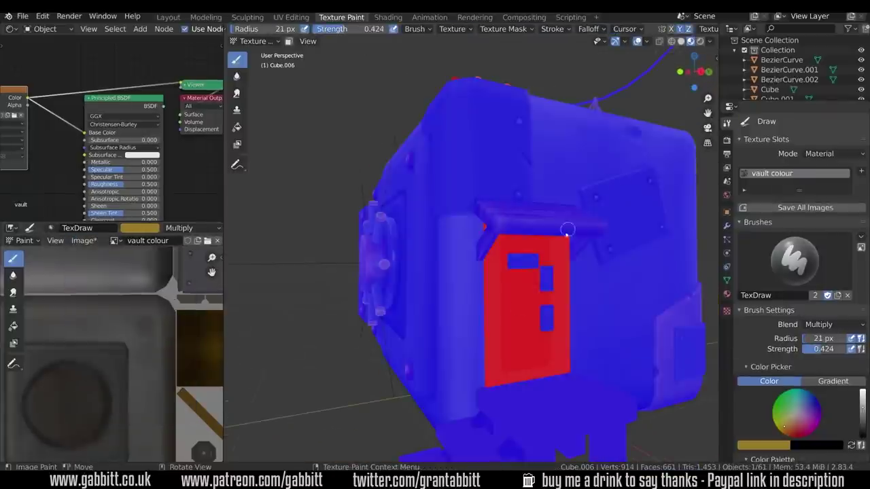
Step: Isolate the door frame in Texture Paint mode and lighten its edges with a 10 px Screen brush at strength 0.098
key("ctrl+Tab")
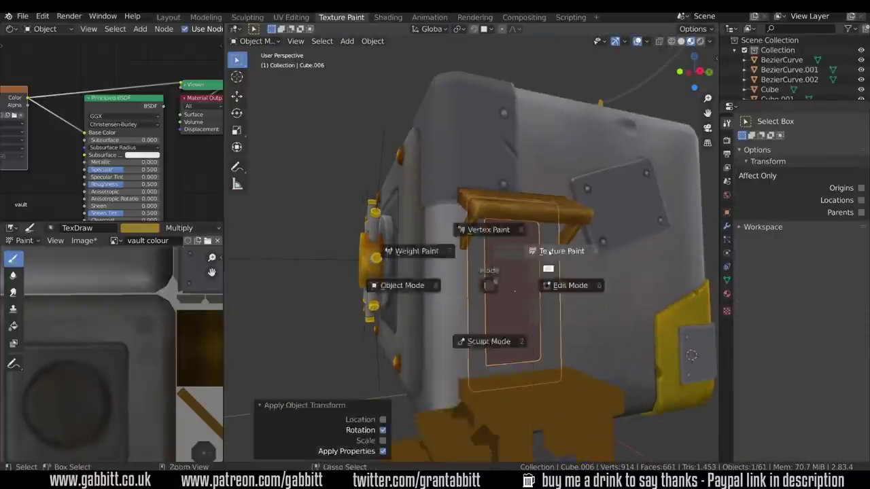
left_click(549, 252)
key("KP_Divide")
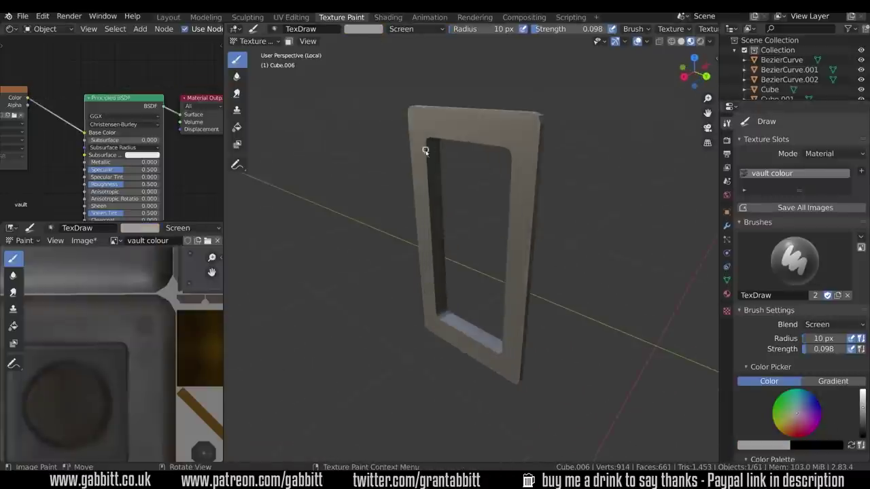
middle_click_drag(536, 185, 399, 109)
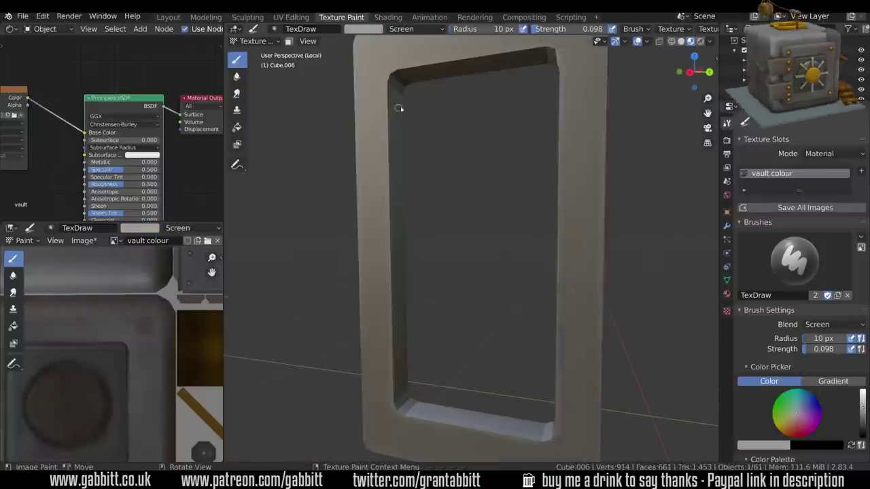
middle_click_drag(463, 116, 547, 137)
middle_click_drag(516, 185, 520, 146)
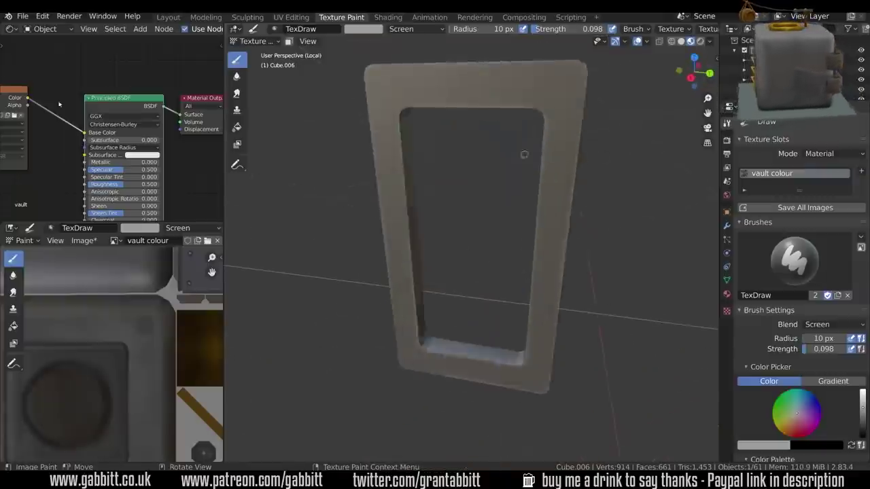
Step: Darken the door frame's front and inner edges with a 39 px Multiply brush at strength 0.098, and return to the full model
scroll(521, 145, "down", 2)
scroll(633, 31, "down", 3)
middle_click_drag(466, 181, 551, 348)
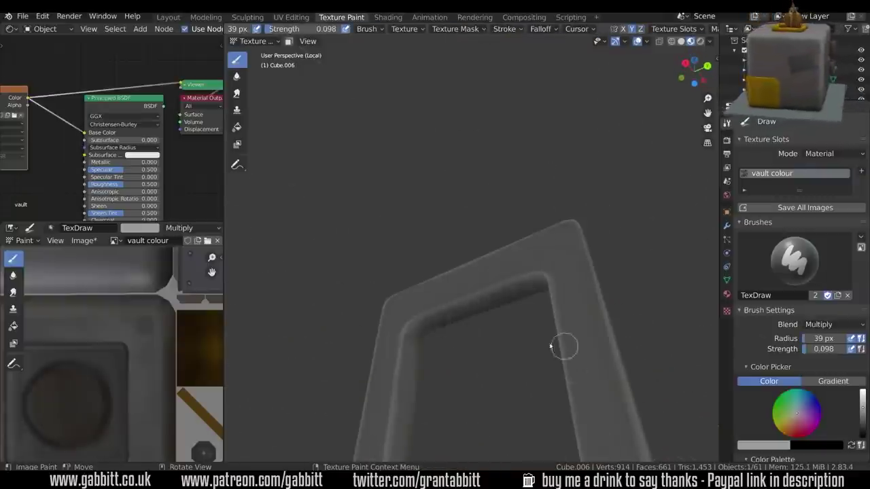
middle_click_drag(413, 333, 549, 331)
key("KP_Divide")
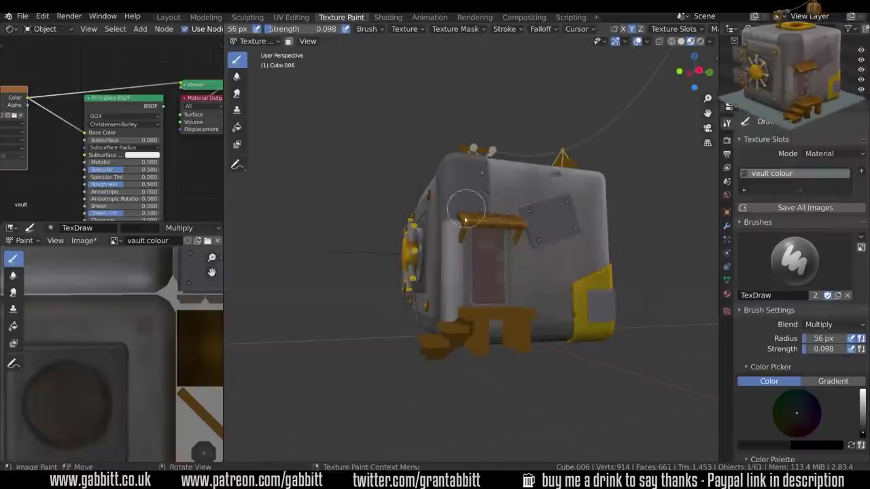
Step: Sample a grey from the model and shade the door panel inside its frame with a 56 px Multiply brush
mouse_move(475, 333)
middle_mouse_down()
mouse_move(540, 349)
mouse_move(528, 353)
mouse_move(547, 365)
mouse_move(517, 326)
mouse_move(533, 310)
middle_mouse_up()
key("s")
left_click(818, 324)
left_click(808, 224)
scroll(524, 364, "down", 10)
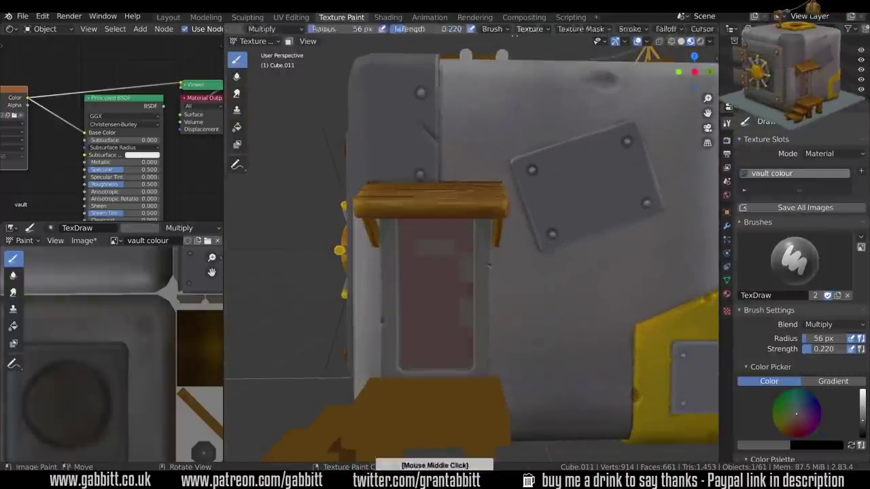
middle_click_drag(604, 361, 513, 364)
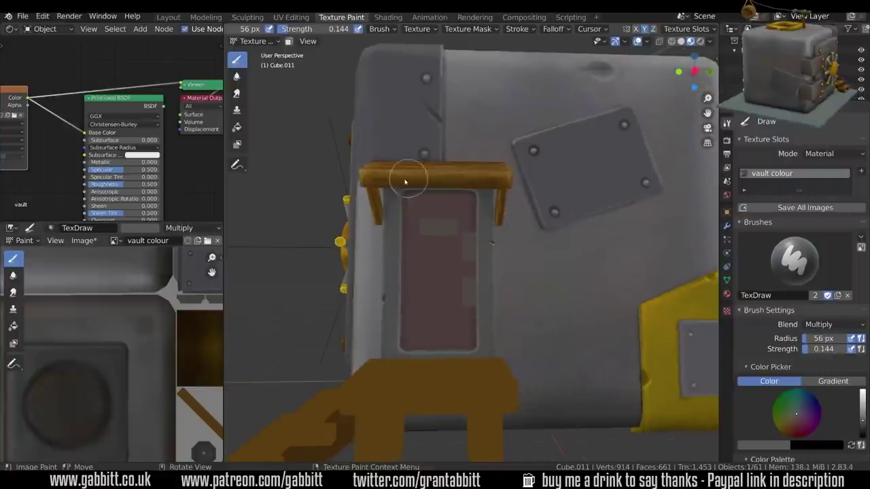
Step: Paint two gold rivets on each of the door's hinge plates using Mix blending at strength 0.144
left_click(822, 324)
left_click(741, 231)
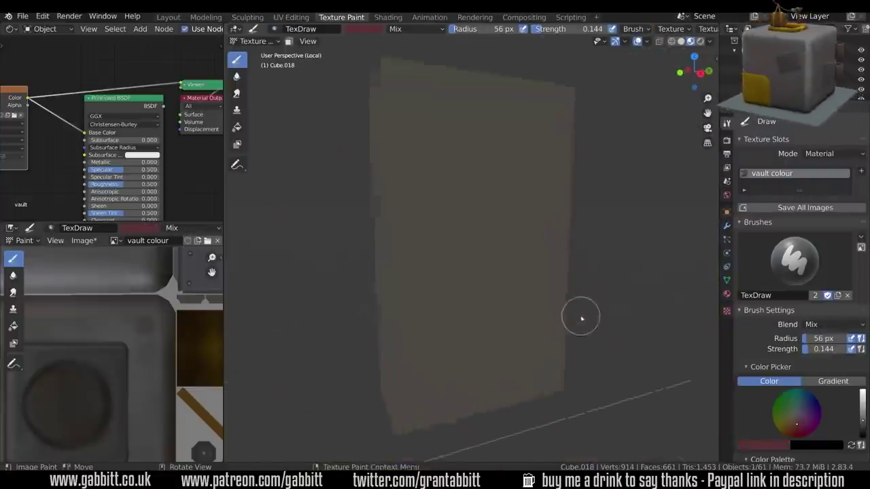
scroll(579, 317, "down", 3)
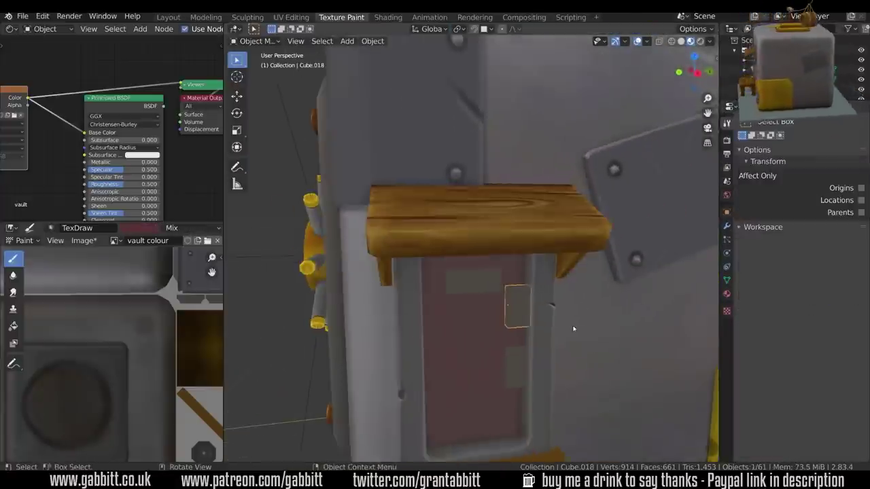
key("ctrl+Tab")
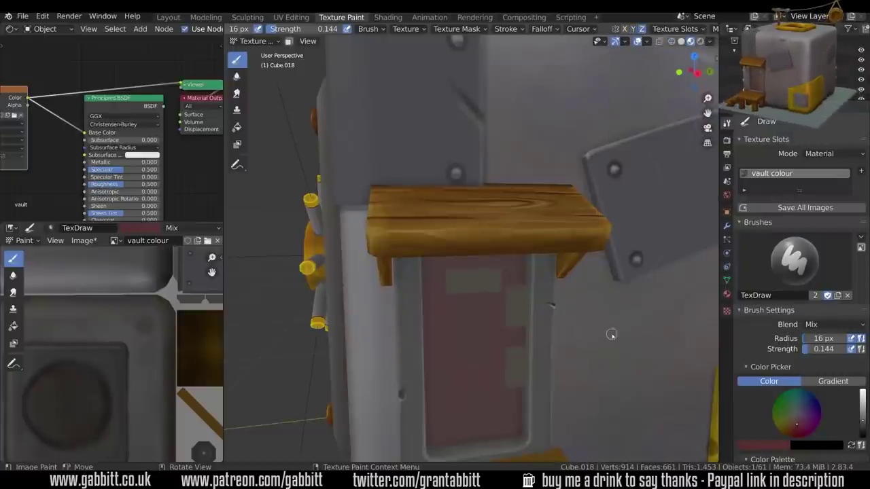
key("s")
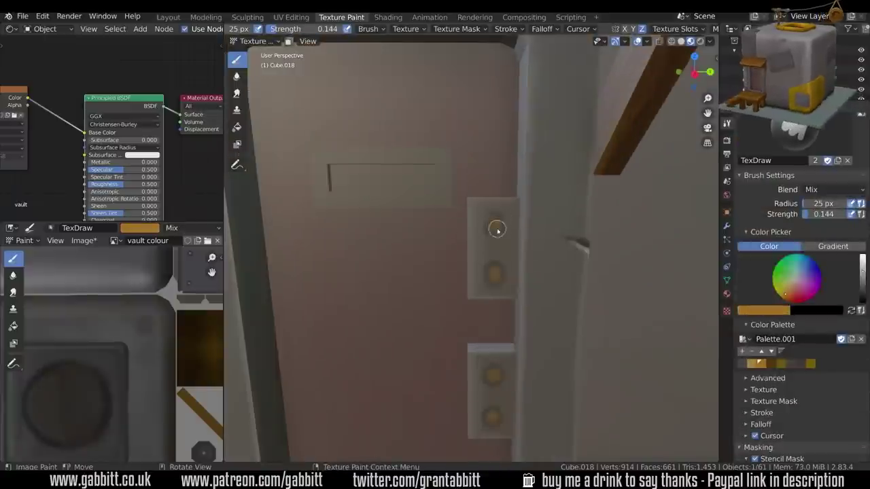
Step: Shade the hinge plates around the rivets with a 22 px Multiply brush at strength 0.144
left_click(832, 189)
left_click(738, 284)
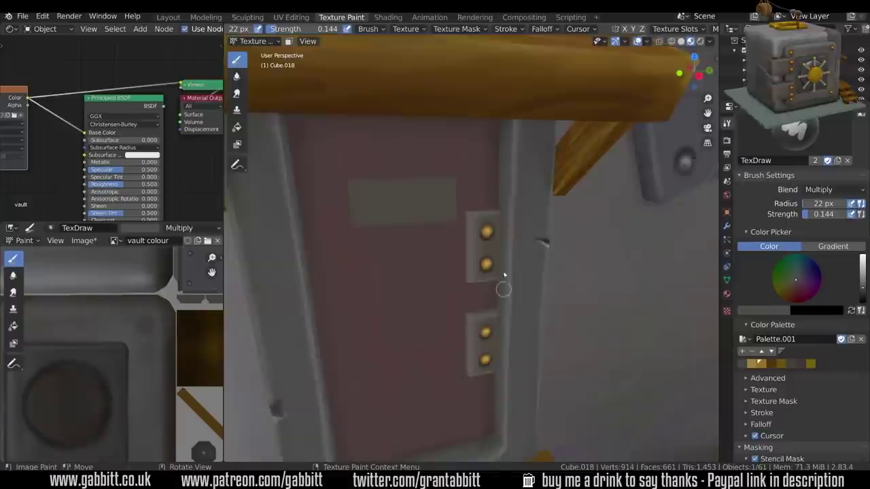
middle_click_drag(501, 287, 476, 293)
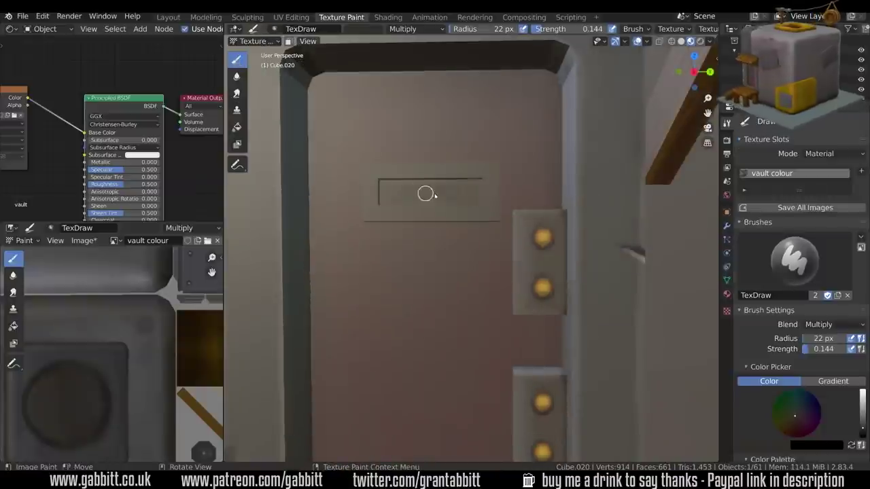
Step: Darken the door's letter slot in Multiply mode, lighten its plate edges with a 20 px Screen brush, and blend them with Smear
middle_click_drag(425, 194, 515, 170)
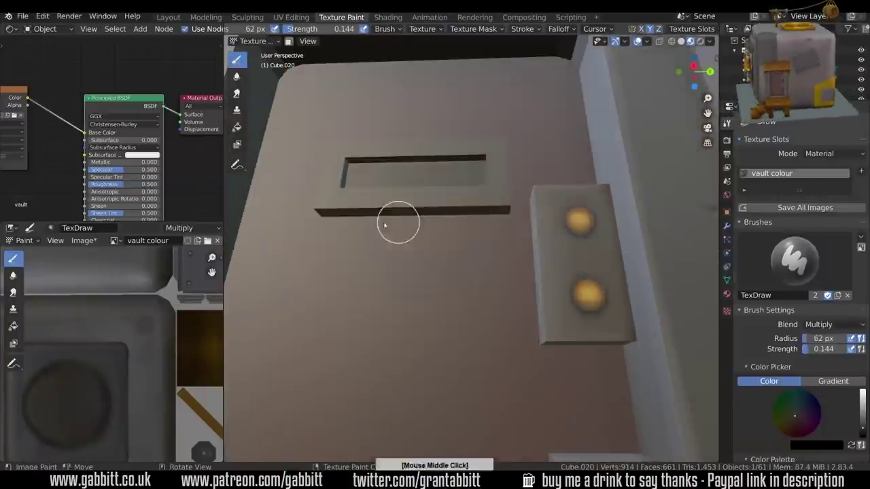
middle_click_drag(398, 224, 642, 33)
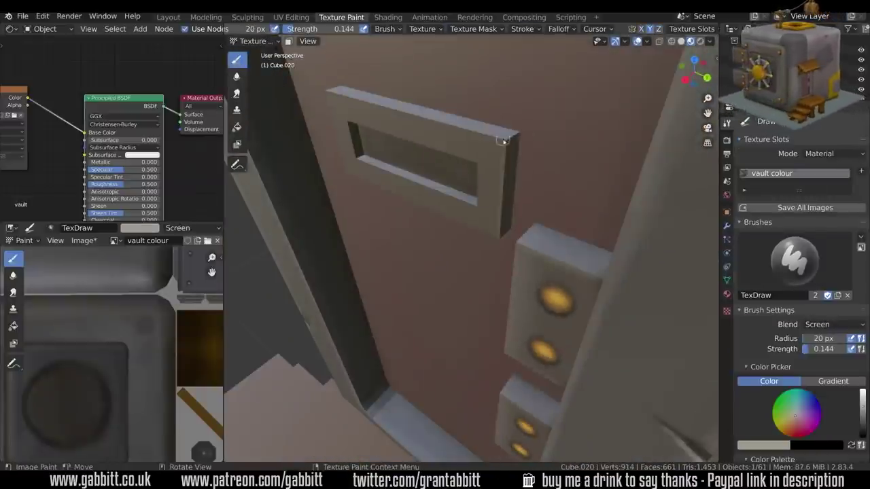
middle_click_drag(408, 224, 334, 245)
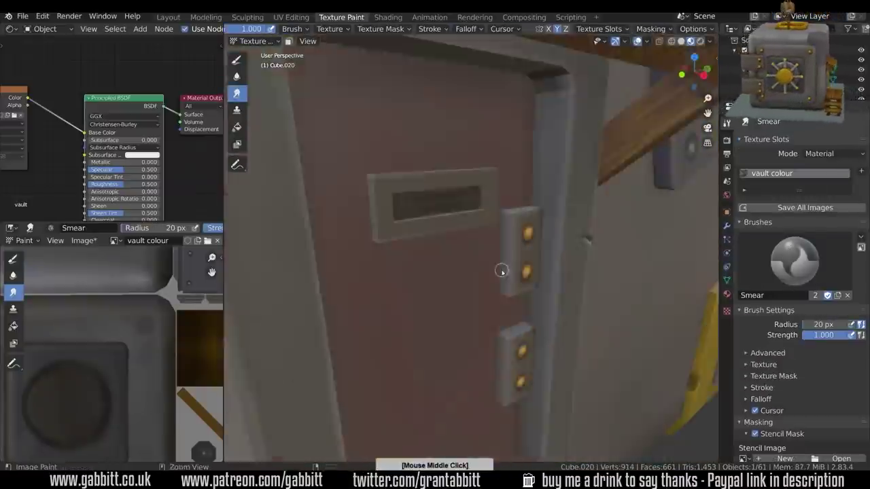
middle_click_drag(501, 268, 535, 258)
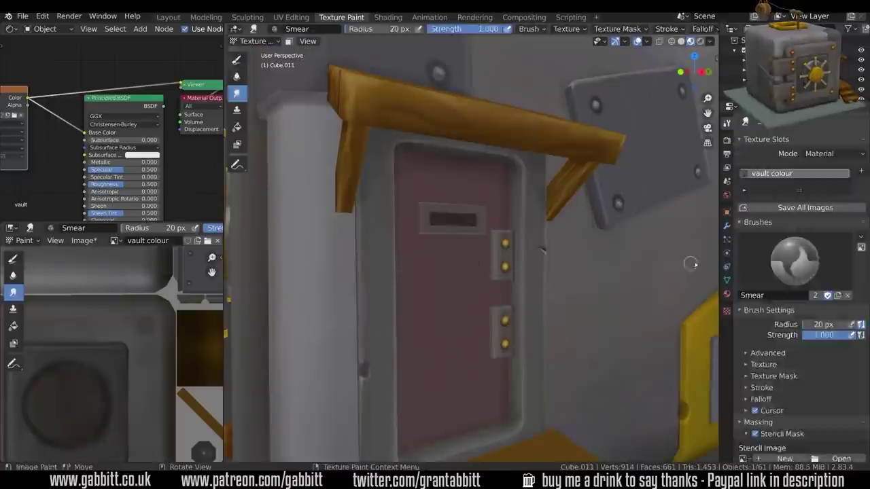
Step: Sample a grey from the vault body and blend the wall beside the door frame with a Mix brush at strength 0.144
scroll(517, 297, "down", 3)
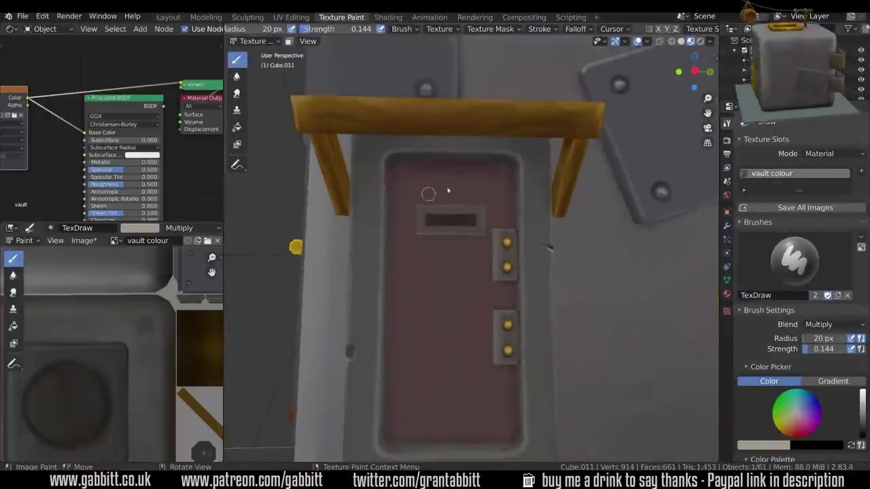
middle_click_drag(521, 246, 533, 348)
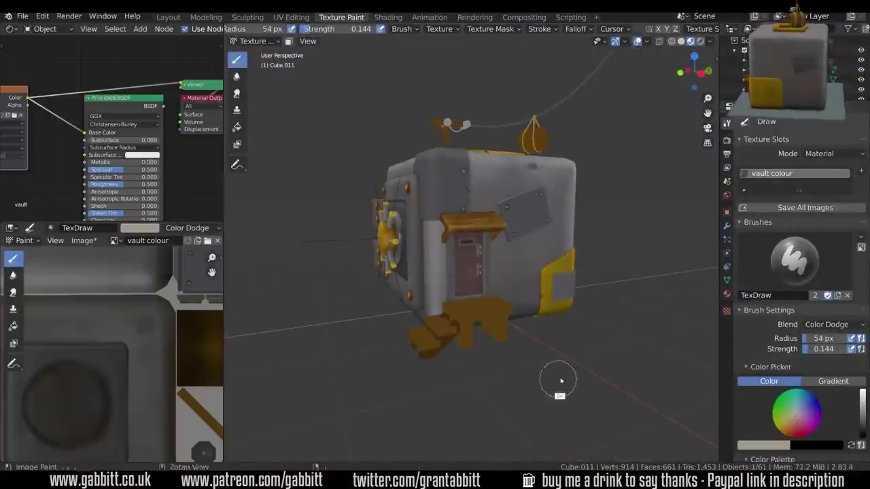
middle_click_drag(509, 351, 549, 390)
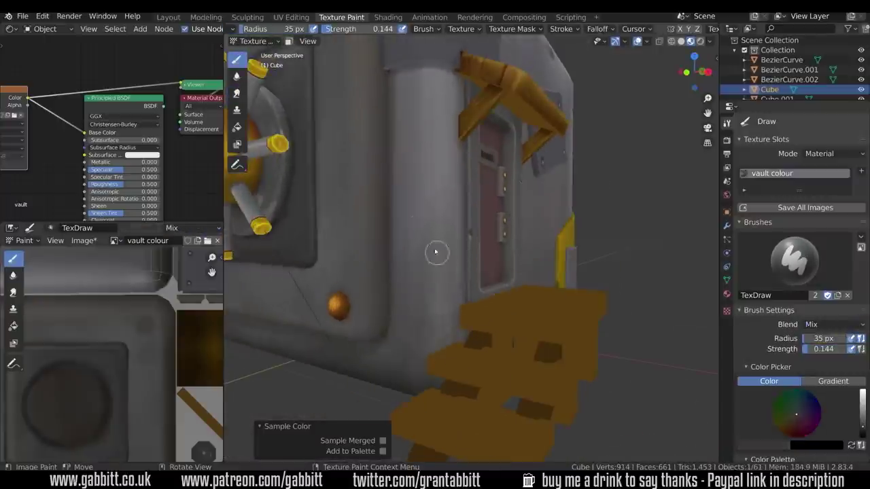
middle_click_drag(436, 252, 417, 311)
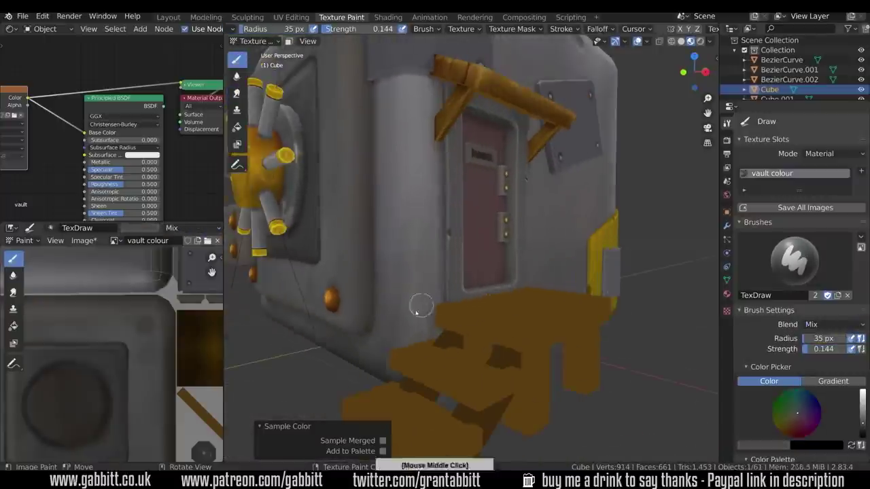
middle_click_drag(419, 375, 508, 247)
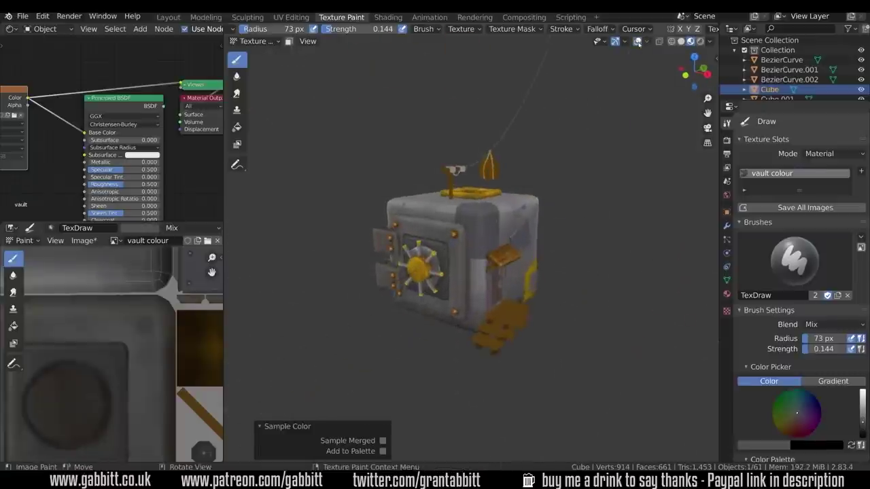
Step: Return to the door in Texture Paint mode with a 27 px Multiply brush at strength 0.144
scroll(549, 346, "up", 3)
left_click(549, 346)
key("KP_Decimal")
key("ctrl+Tab")
left_click(578, 254)
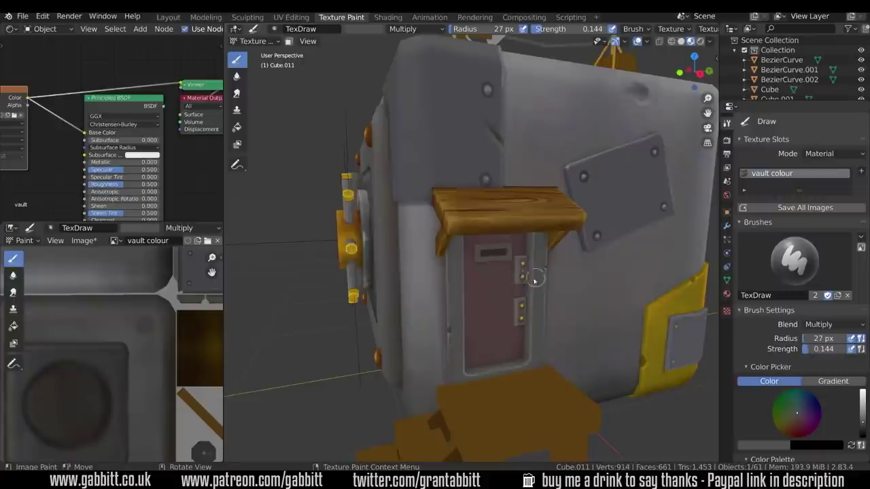
Step: Select the wooden porch platform below the door and switch it to Texture Paint mode
scroll(535, 279, "down", 3)
left_click(514, 311)
middle_click_drag(514, 311, 467, 393)
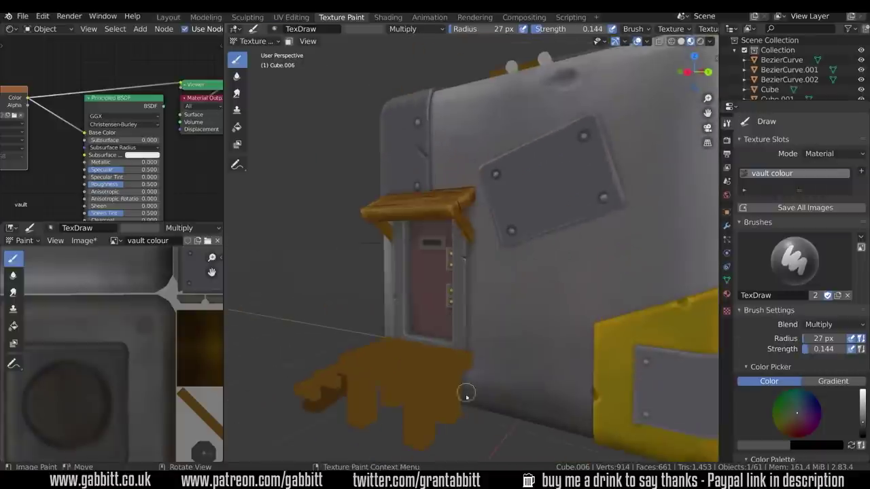
scroll(397, 342, "down", 3)
left_click(515, 350)
key("ctrl+Tab")
left_click(654, 347)
scroll(518, 256, "up", 3)
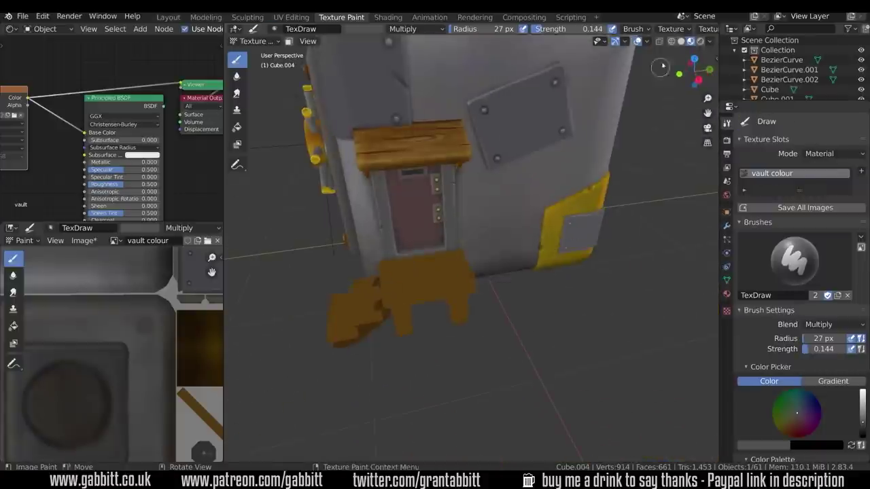
Step: Paint dark plank seams along the porch platform with a 17 px Multiply brush at strength 0.144
middle_click_drag(519, 256, 428, 352)
middle_click_drag(517, 245, 529, 319)
mouse_move(476, 285)
middle_mouse_down()
mouse_move(458, 295)
mouse_move(469, 327)
mouse_move(608, 297)
mouse_move(522, 358)
mouse_move(446, 286)
mouse_move(482, 291)
mouse_move(446, 210)
mouse_move(469, 271)
mouse_move(462, 326)
mouse_move(517, 319)
middle_mouse_up()
key("3")
key("1")
Step: Change the brush blending to Screen and lighten the porch platform's plank edges and wood grain
left_click(819, 324)
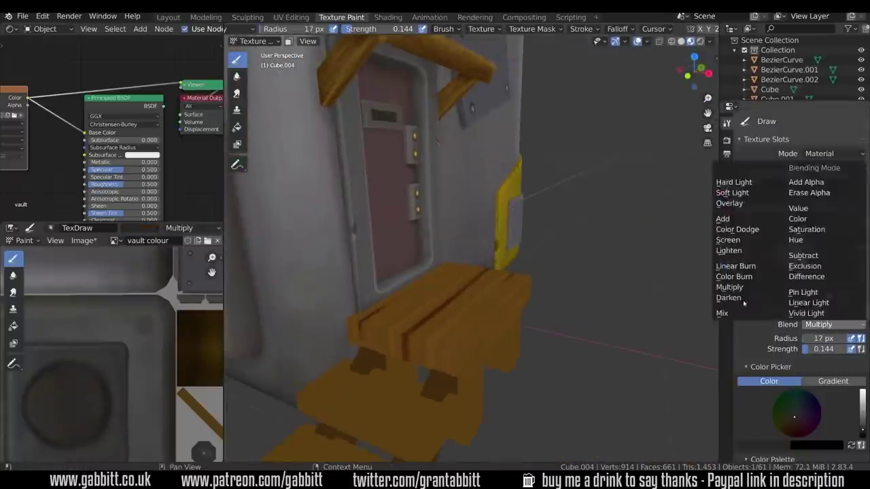
left_click(727, 240)
middle_click_drag(476, 266, 488, 271)
mouse_move(465, 364)
middle_mouse_down()
mouse_move(460, 326)
mouse_move(497, 369)
mouse_move(548, 355)
mouse_move(531, 293)
mouse_move(502, 319)
mouse_move(418, 270)
mouse_move(449, 337)
mouse_move(572, 340)
mouse_move(453, 322)
middle_mouse_up()
middle_click_drag(507, 410, 510, 324)
mouse_move(400, 284)
middle_mouse_down()
mouse_move(489, 295)
mouse_move(442, 273)
mouse_move(433, 359)
mouse_move(470, 316)
mouse_move(423, 355)
mouse_move(496, 401)
mouse_move(468, 234)
mouse_move(524, 272)
mouse_move(433, 302)
middle_mouse_up()
Step: Isolate one porch leg and paint its wood grain and edges with a 13 px Multiply brush at strength 0.136
scroll(489, 295, "up", 5)
key("f")
left_click(433, 301)
left_click(448, 279)
key("KP_Divide")
middle_click_drag(475, 204, 478, 354)
left_click(818, 324)
left_click(802, 225)
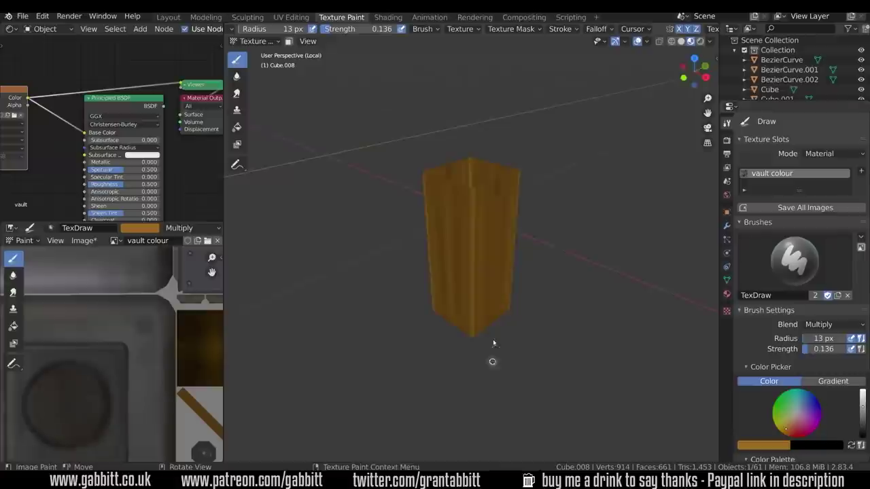
Step: Restore the whole model from isolation and switch to the Fill tool with Multiply blending at strength 0.159
mouse_move(556, 361)
middle_mouse_down()
mouse_move(573, 382)
mouse_move(534, 349)
middle_mouse_up()
key("KP_Divide")
left_click(818, 324)
key("KP_Divide")
key("shift+space")
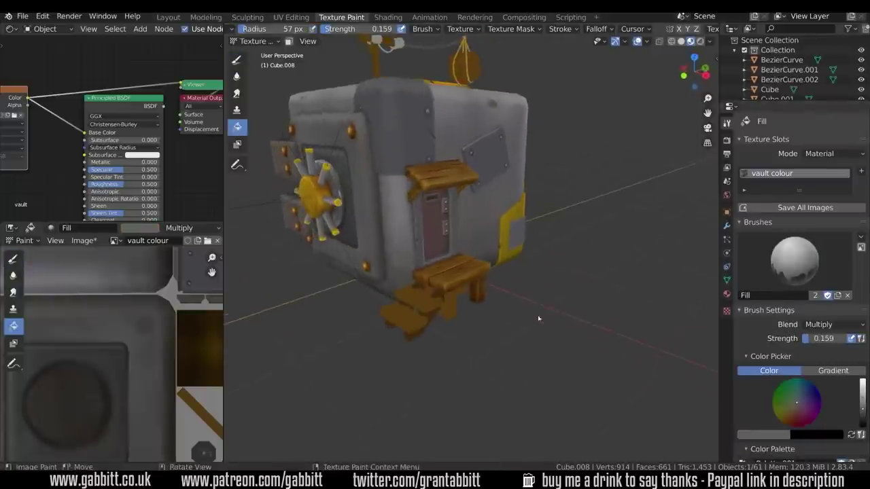
Step: Position the porch's remaining legs under the platform in Object Mode, moving one along the global Y axis
middle_click_drag(538, 318, 476, 272)
key("Tab")
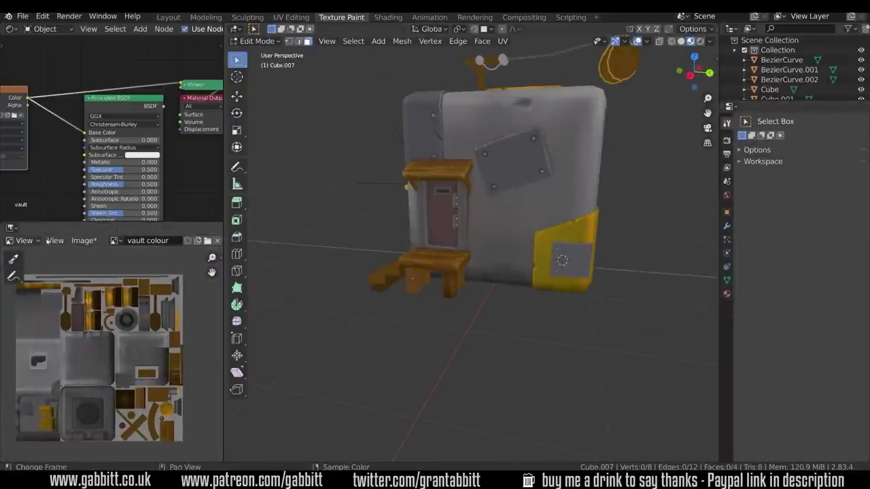
key("Tab")
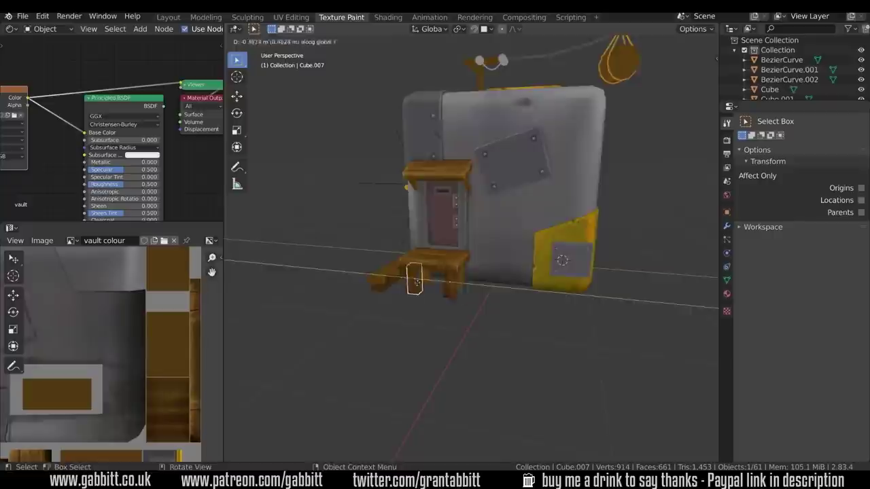
scroll(426, 286, "up", 5)
middle_click_drag(427, 285, 538, 347)
scroll(408, 292, "down", 5)
key("r")
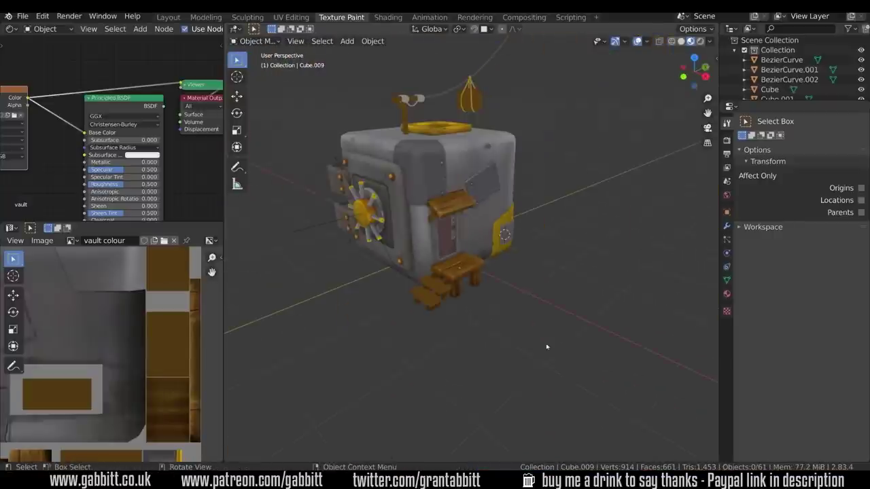
Step: Sample the brown and paint wood grain and shading on the lower steps with a 9 px Mix and a 93 px Multiply brush
middle_click_drag(500, 171, 543, 180)
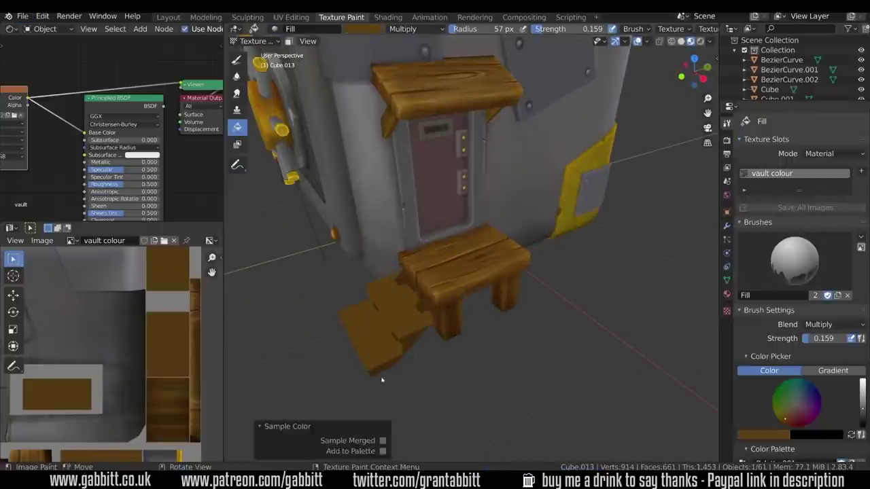
middle_click_drag(424, 397, 516, 292)
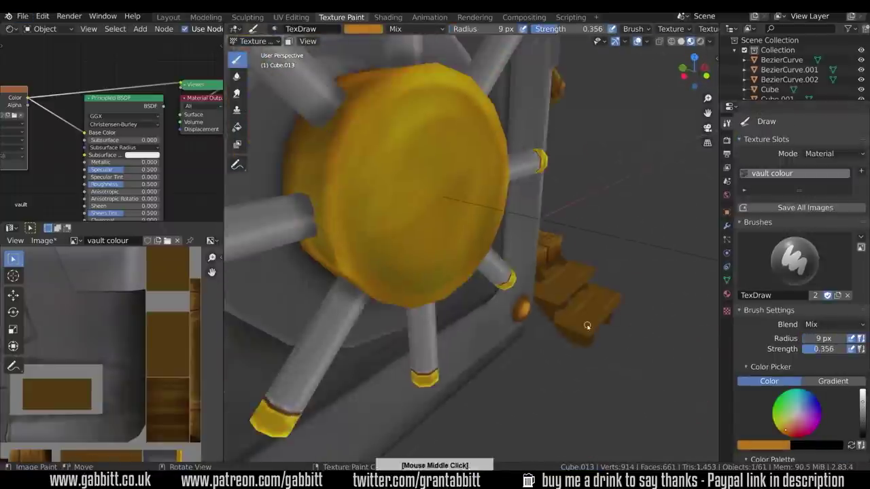
key("KP_Divide")
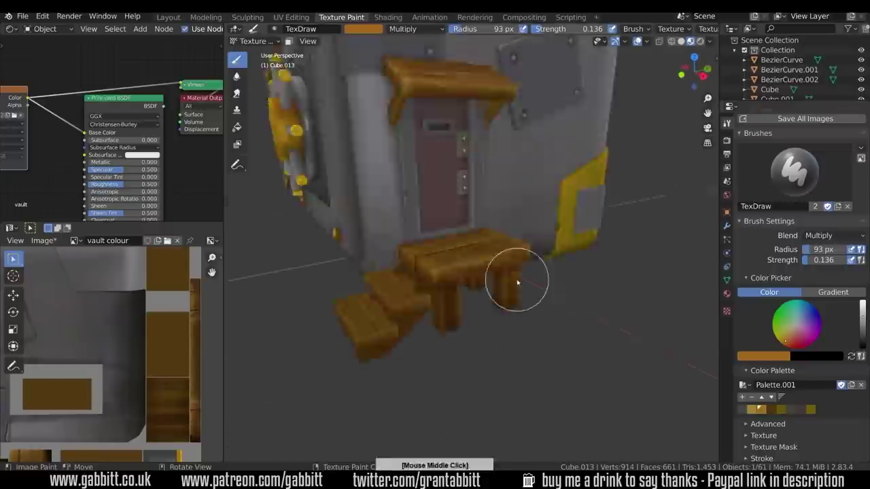
middle_click_drag(519, 284, 529, 382)
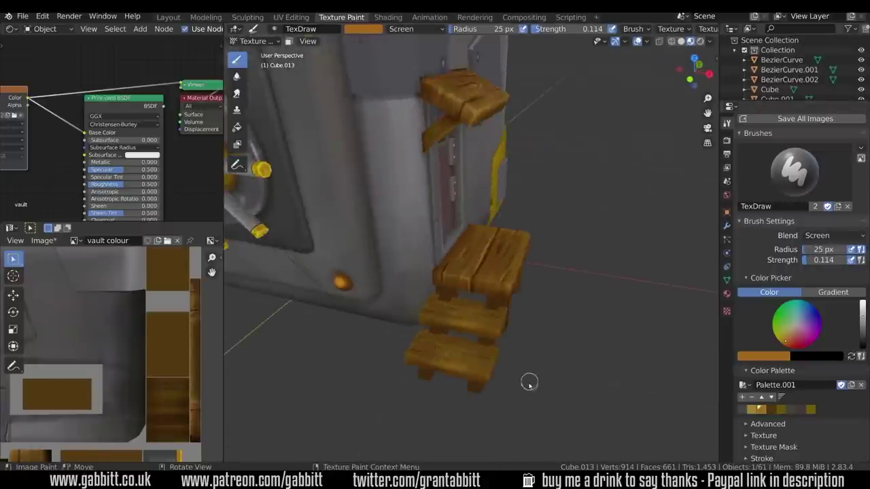
Step: Isolate the slanted stair support and highlight its edges with a 12 px Screen brush at strength 0.114
scroll(523, 373, "up", 2)
scroll(537, 357, "down", 6)
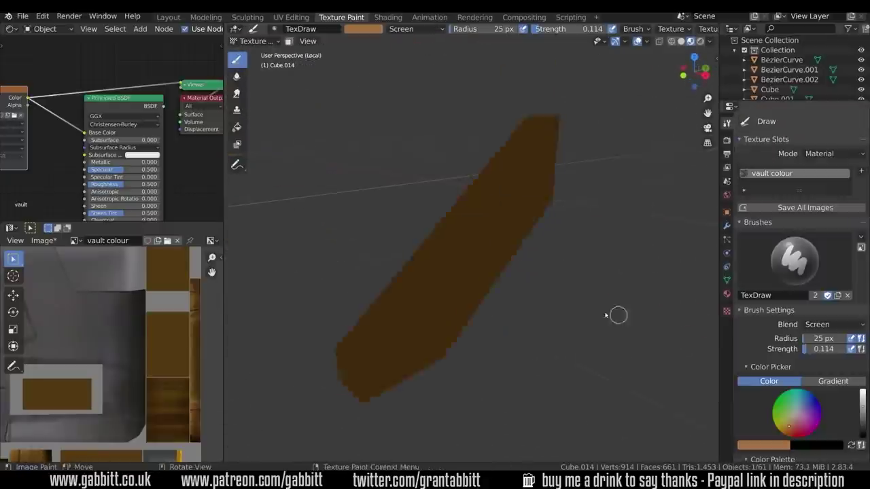
middle_click_drag(615, 315, 583, 361)
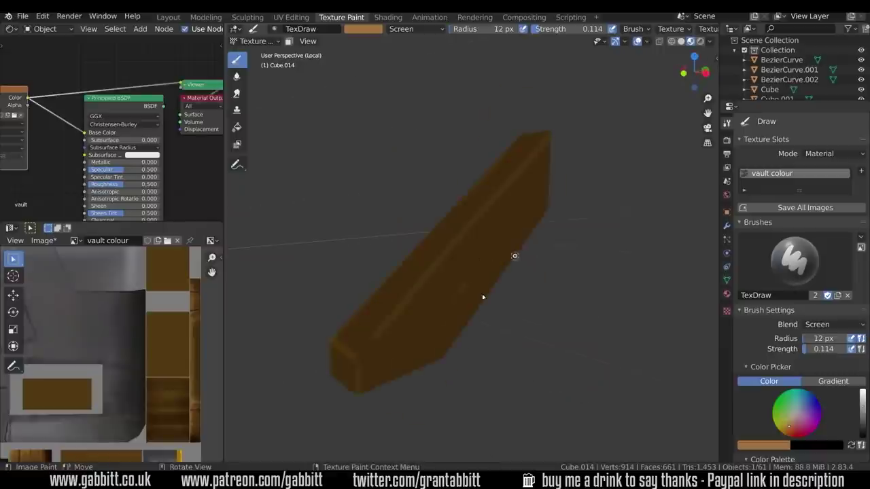
mouse_move(514, 252)
middle_mouse_down()
mouse_move(421, 306)
mouse_move(505, 330)
middle_mouse_up()
middle_click_drag(333, 436, 505, 229)
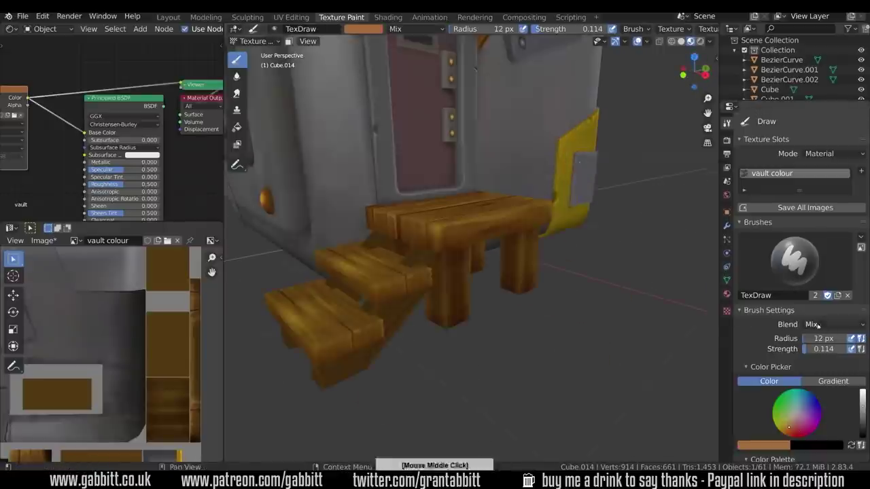
Step: Place the second slanted support beneath the steps using the front orthographic view
mouse_move(438, 268)
middle_mouse_down()
mouse_move(422, 252)
mouse_move(647, 305)
mouse_move(332, 274)
mouse_move(467, 394)
middle_mouse_up()
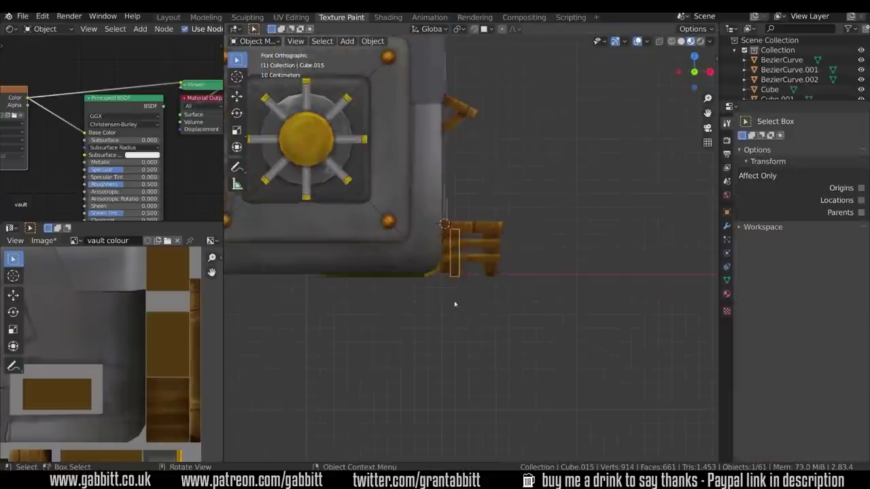
left_click(490, 274)
mouse_move(466, 272)
middle_mouse_down()
mouse_move(544, 326)
mouse_move(475, 272)
middle_mouse_up()
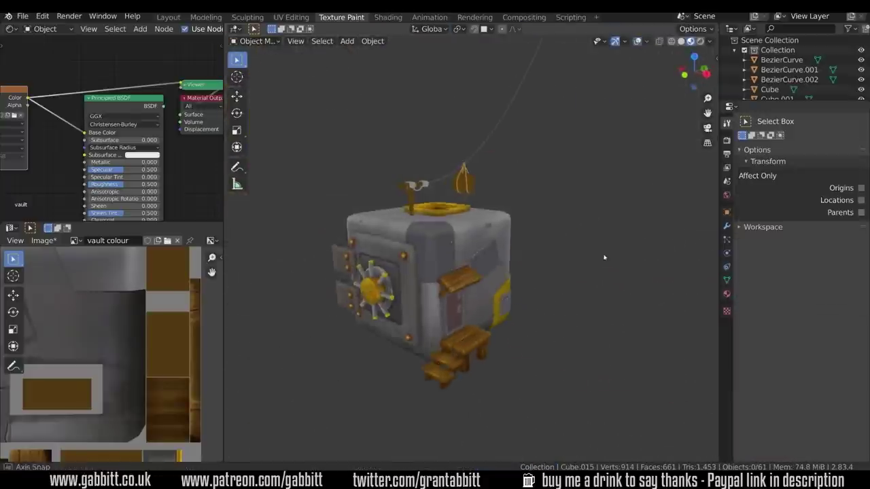
Step: Check the face orientation of the rooftop pole and correct its inward-facing normals in Edit Mode
key("KP_Decimal")
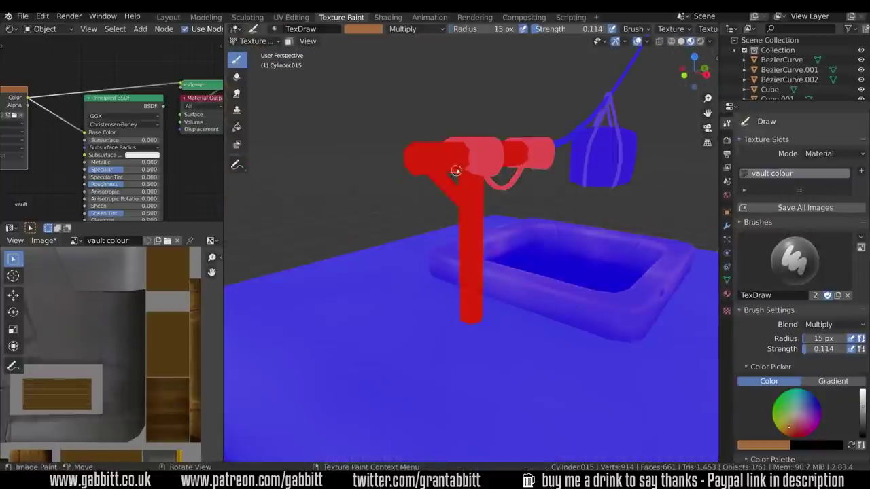
key("Tab")
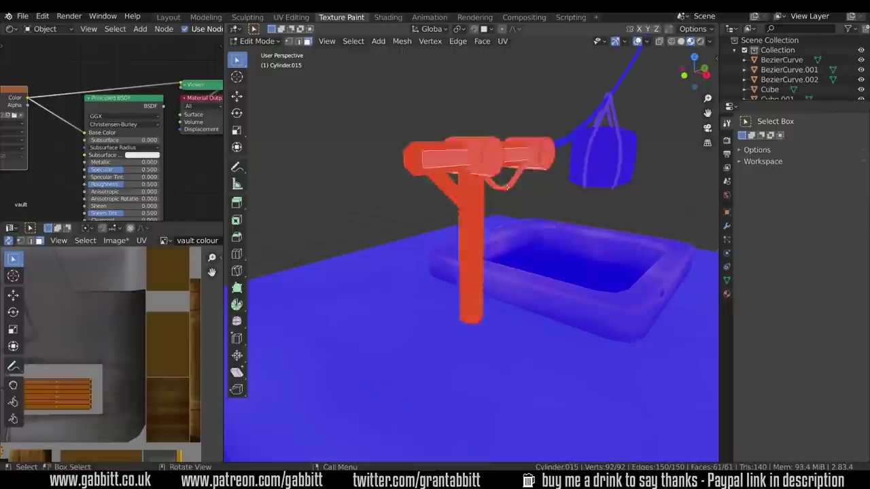
key("Tab")
Step: Put the rooftop pole in Texture Paint mode and shade it brown with a 48 px Multiply brush at strength 0.326
mouse_move(517, 225)
middle_mouse_down()
mouse_move(513, 306)
mouse_move(483, 296)
mouse_move(533, 349)
mouse_move(365, 234)
mouse_move(469, 219)
mouse_move(473, 272)
mouse_move(577, 251)
middle_mouse_up()
key("ctrl+Tab")
left_click(660, 173)
middle_click_drag(660, 173, 523, 243)
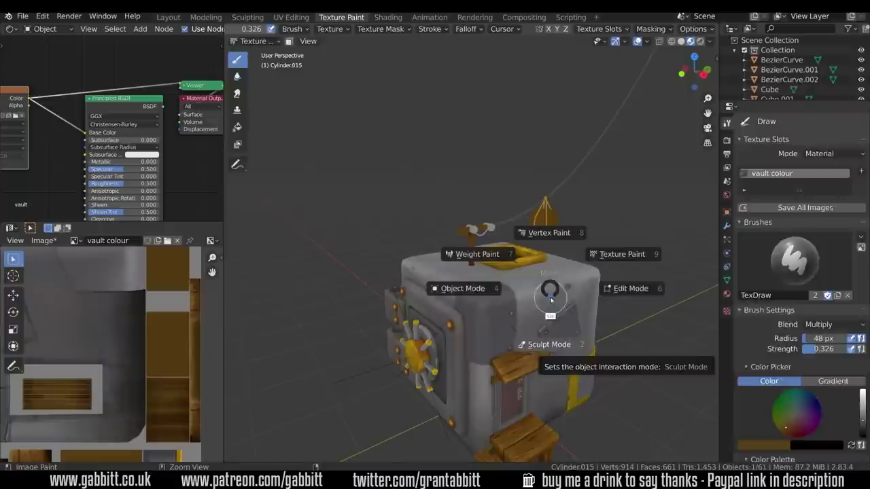
Step: Select the vault body and shade its roof around the hatch and pole base with a 36 px Multiply brush at strength 0.242
left_click(408, 343)
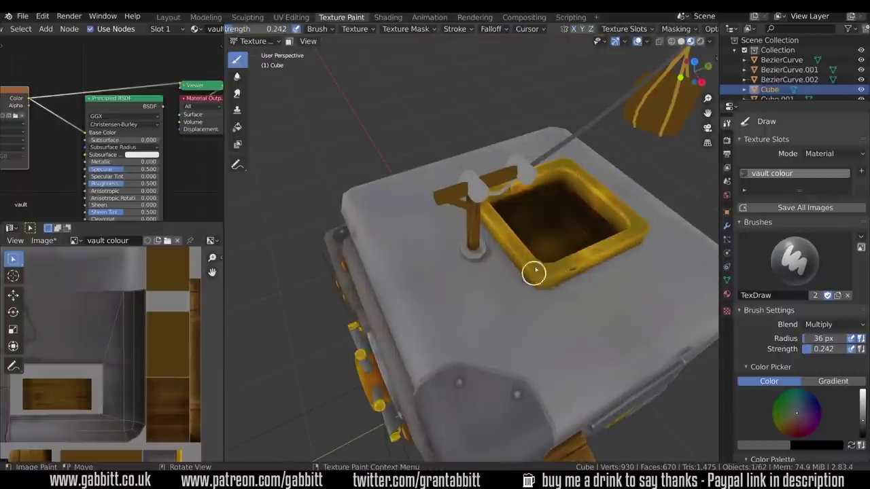
mouse_move(534, 272)
middle_mouse_down()
mouse_move(340, 233)
mouse_move(394, 327)
mouse_move(460, 271)
mouse_move(440, 307)
mouse_move(407, 258)
mouse_move(421, 286)
middle_mouse_up()
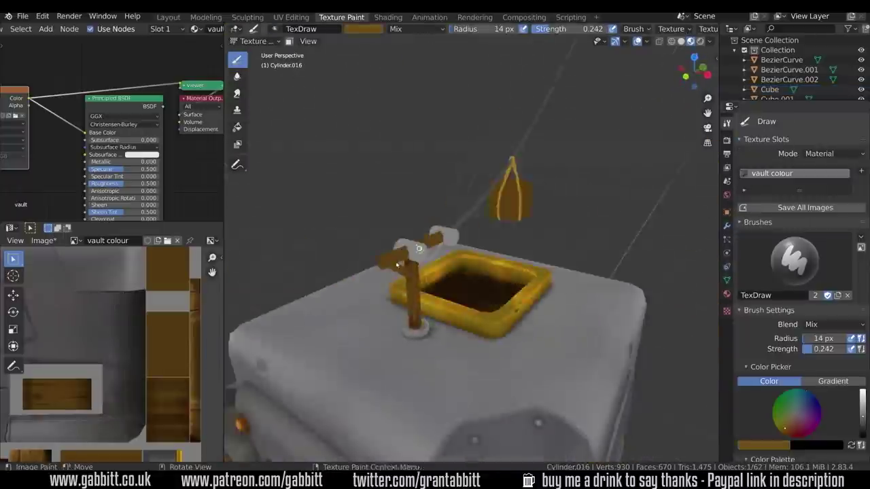
Step: Paint the rooftop pole's wood with a 14 px Mix brush and lighten it with 12 px and 31 px Screen brushes
middle_click_drag(381, 265, 370, 244)
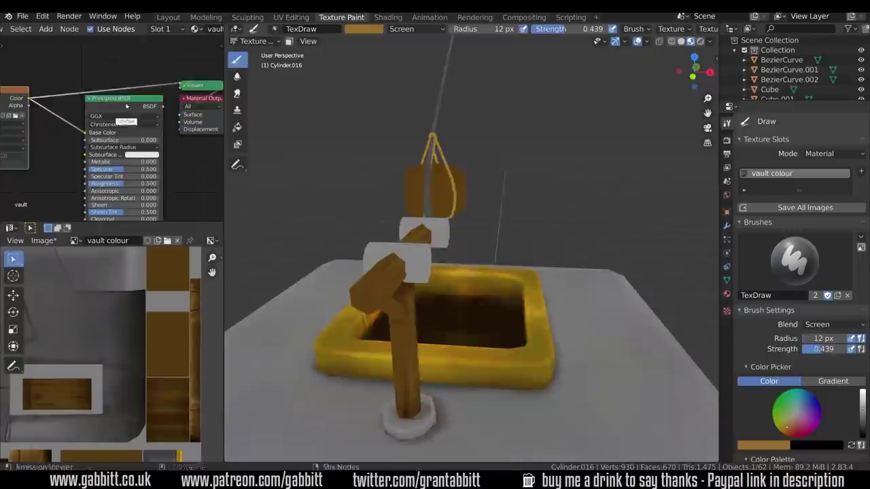
middle_click_drag(469, 258, 485, 243)
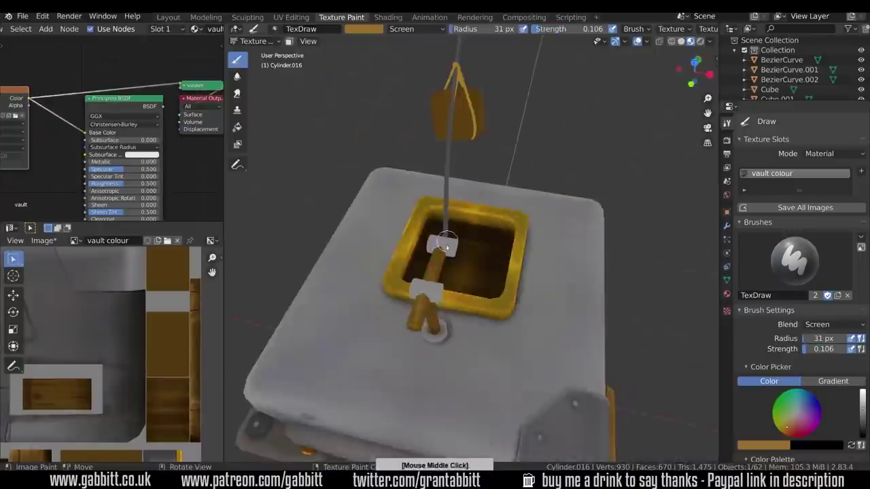
middle_click_drag(476, 204, 459, 212)
middle_click_drag(382, 190, 522, 336)
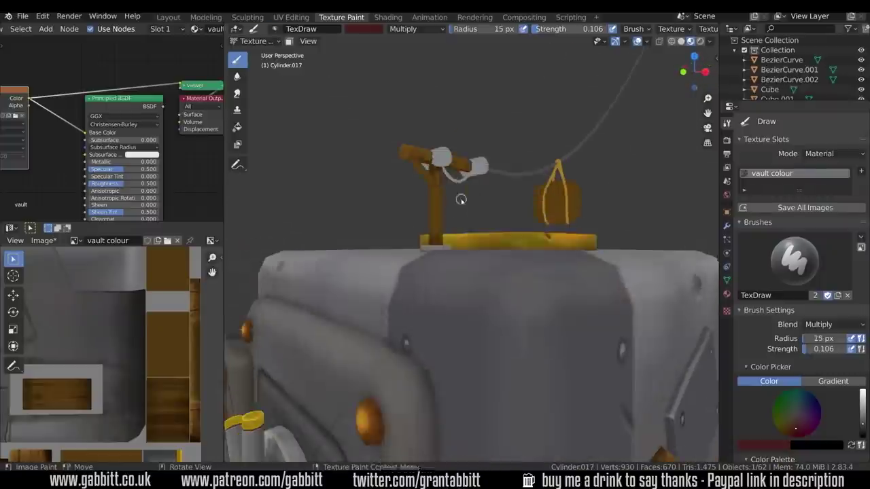
Step: Isolate one insulator on the rooftop pole and paint a light grey band around it with a 56 px Mix brush at strength 0.538
middle_click_drag(460, 196, 500, 284)
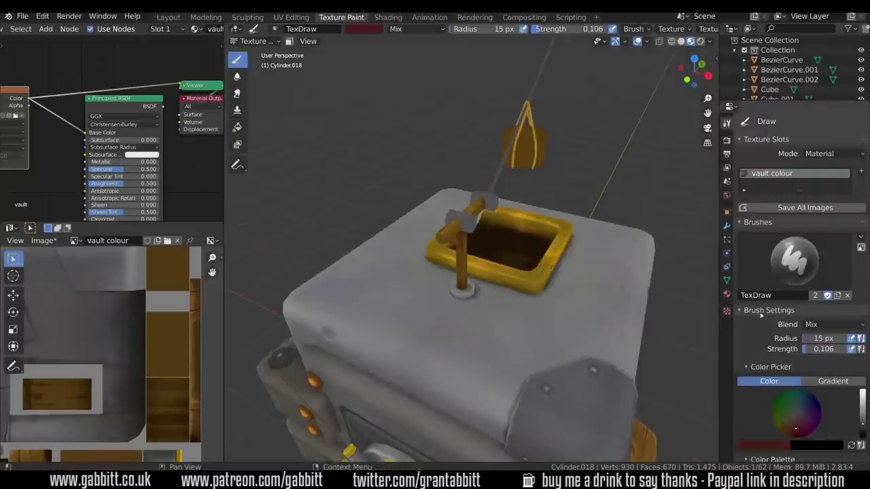
middle_click_drag(490, 285, 497, 312)
key("KP_Divide")
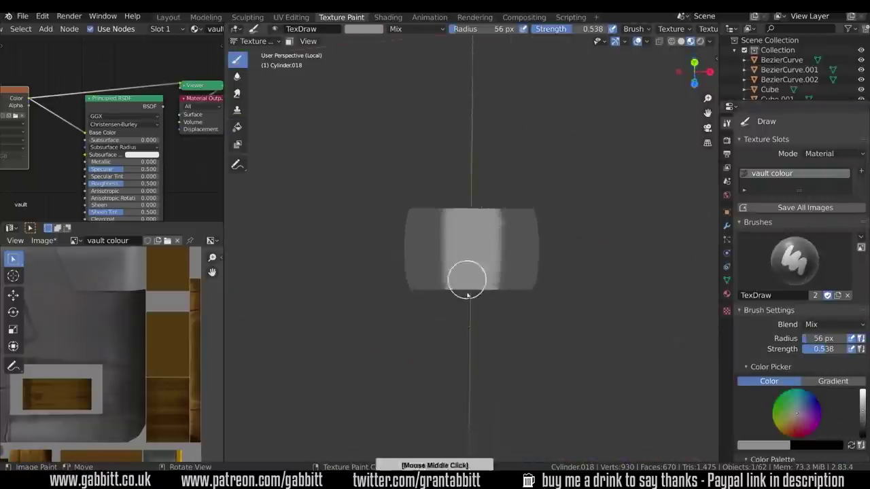
key("KP_Divide")
key("KP_Divide")
Step: Try to apply the insulator's transforms and put it back in Texture Paint mode
key("Tab")
key("ctrl+Tab")
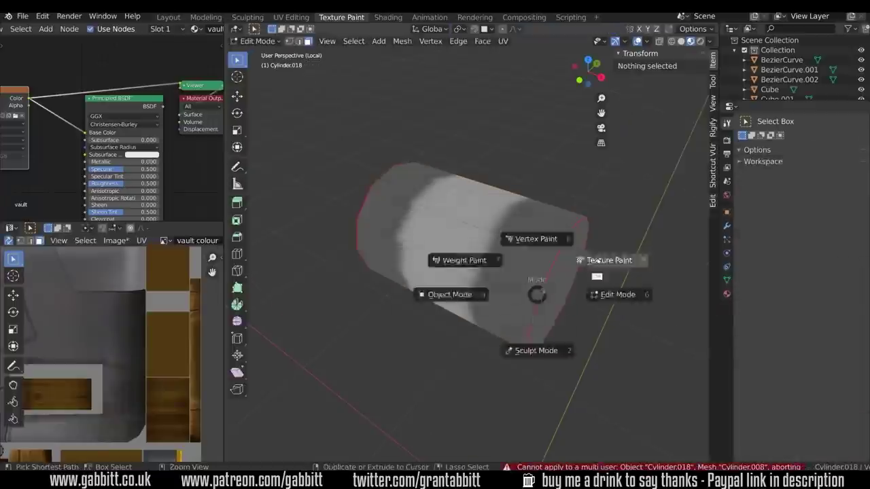
left_click(597, 261)
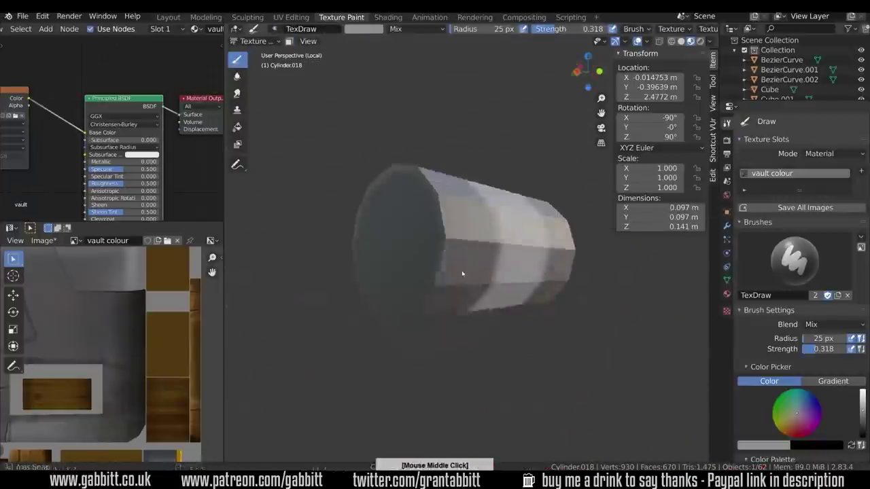
Step: Finish painting the isolated insulator's grey surface with a Mix brush at strength 0.318, bring back the whole model and enlarge the brush to 105 px
middle_click_drag(462, 273, 476, 286)
key("f")
left_click(480, 289)
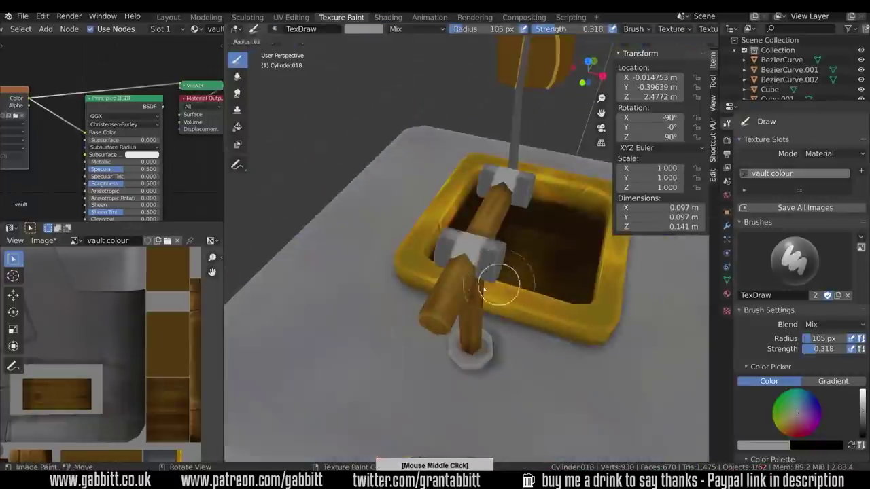
middle_click_drag(499, 288, 485, 331)
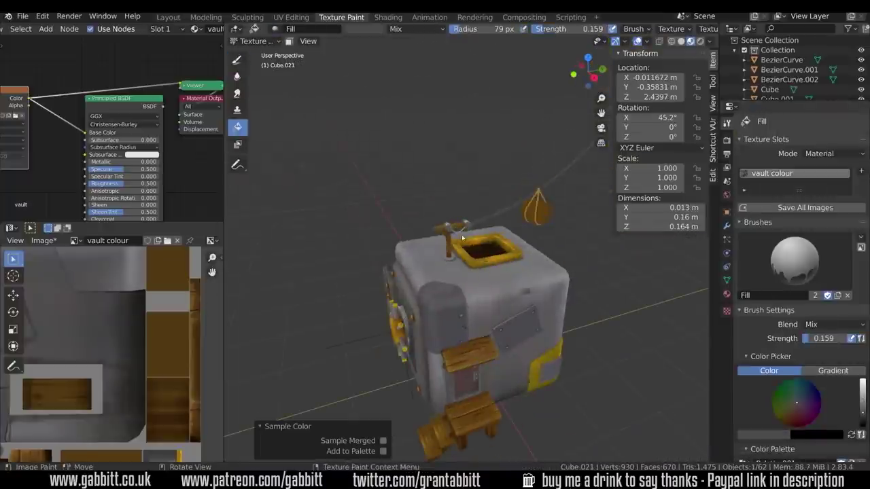
Step: Select the hanging barrel and paint its dark plank lines and rims with 12 px and 8 px Multiply brushes at strength 0.205
middle_click_drag(479, 232, 467, 313)
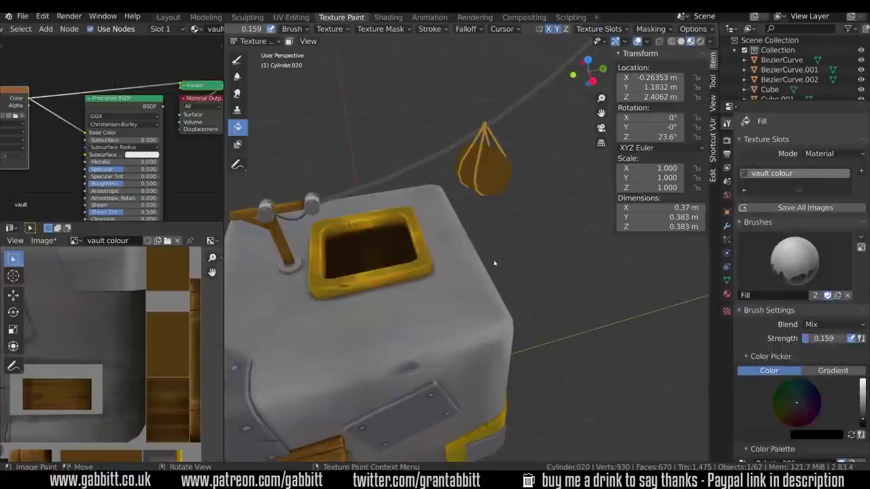
scroll(534, 194, "up", 5)
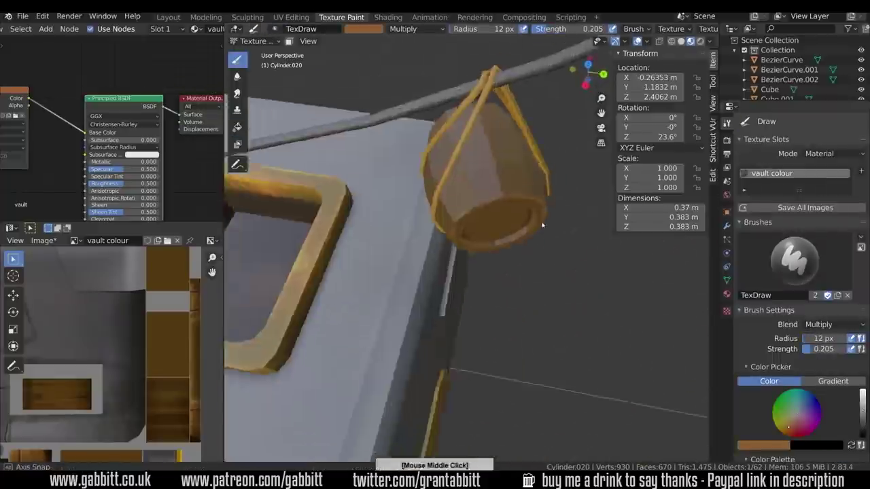
middle_click_drag(435, 157, 524, 171)
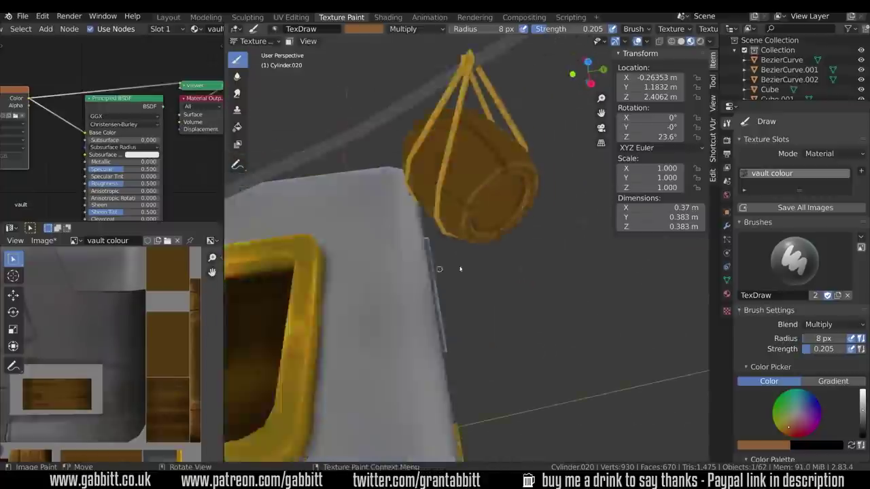
mouse_move(437, 267)
middle_mouse_down()
mouse_move(510, 188)
mouse_move(562, 222)
middle_mouse_up()
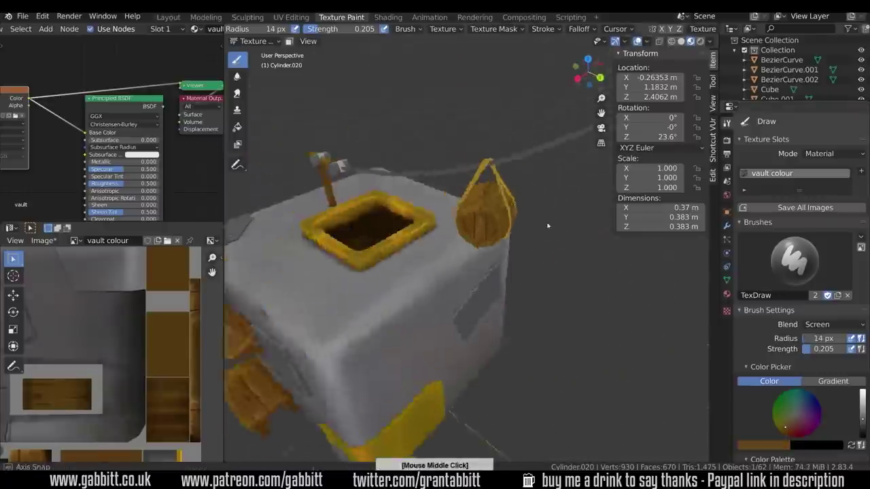
Step: Lighten the barrel's planks with 14 px and 8 px Screen brushes, and darken the plank gaps with an 8 px Multiply brush at strength 0.598
middle_click_drag(511, 201, 620, 181)
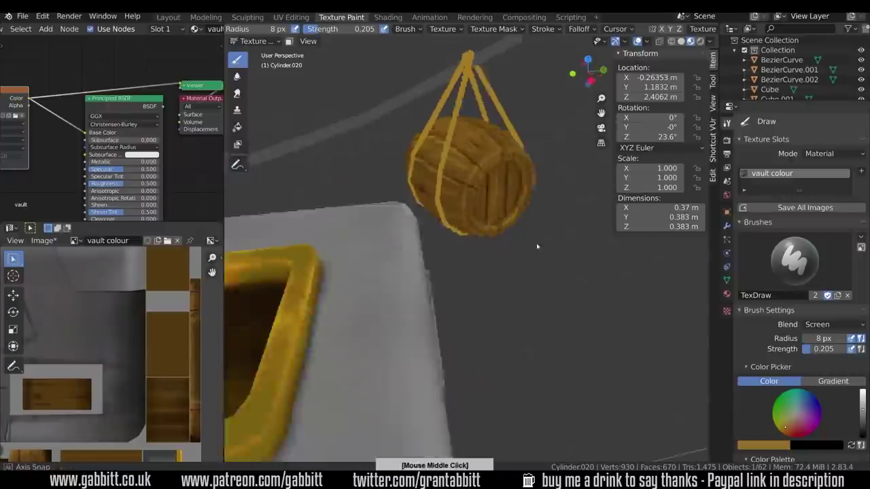
middle_click_drag(513, 191, 515, 176)
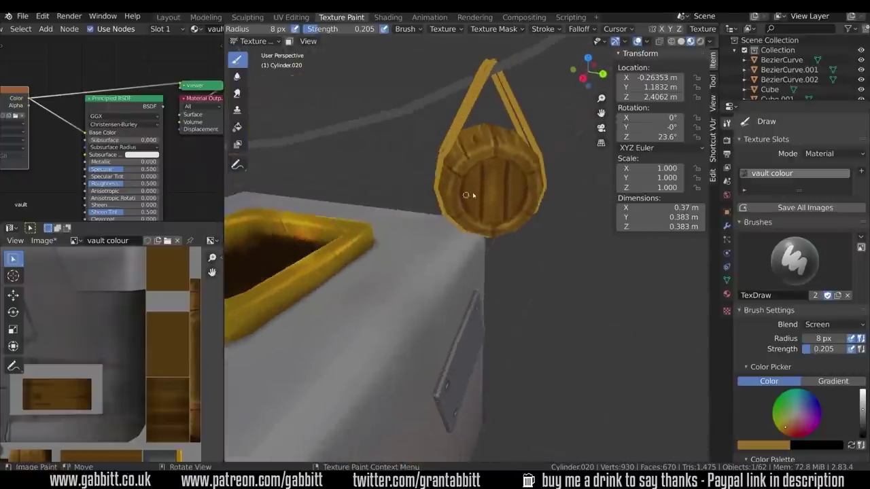
middle_click_drag(532, 219, 620, 340)
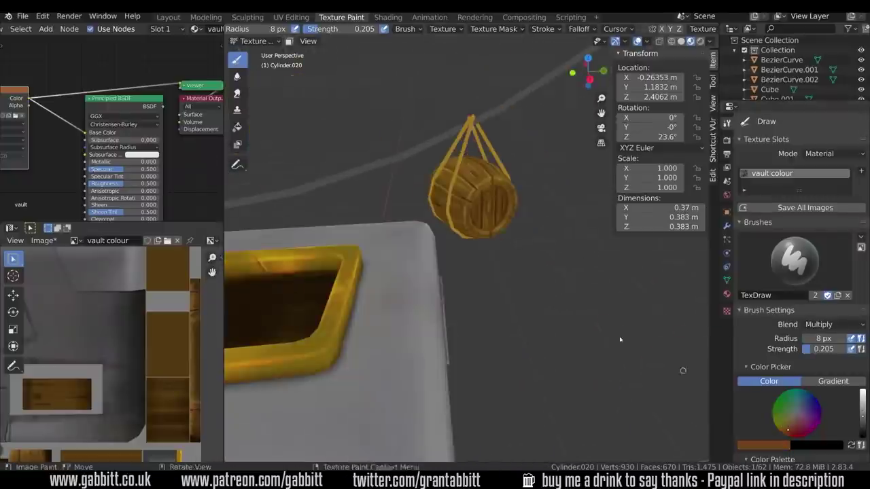
mouse_move(530, 177)
middle_mouse_down()
mouse_move(544, 153)
mouse_move(537, 148)
mouse_move(452, 157)
mouse_move(572, 342)
middle_mouse_up()
scroll(502, 259, "up", 5)
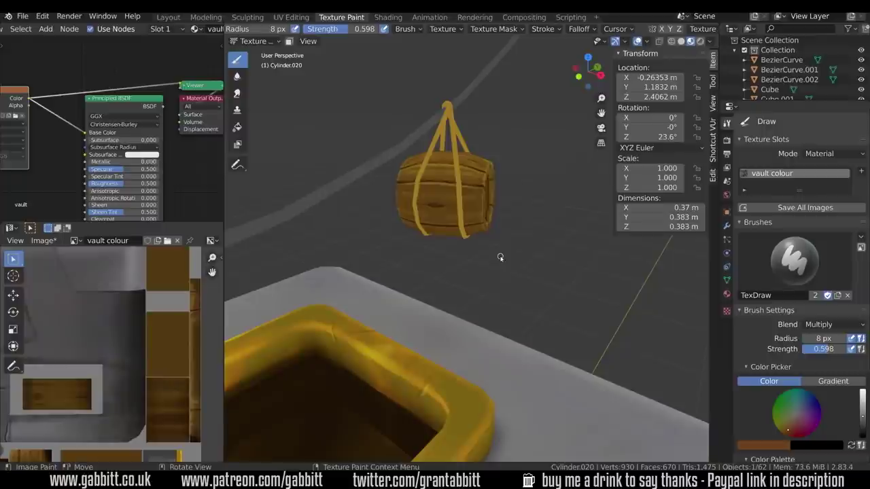
Step: Select the barrel's rope, set the image editor showing the vault colour texture to Paint mode and widen it
left_click(10, 228)
left_click(37, 276)
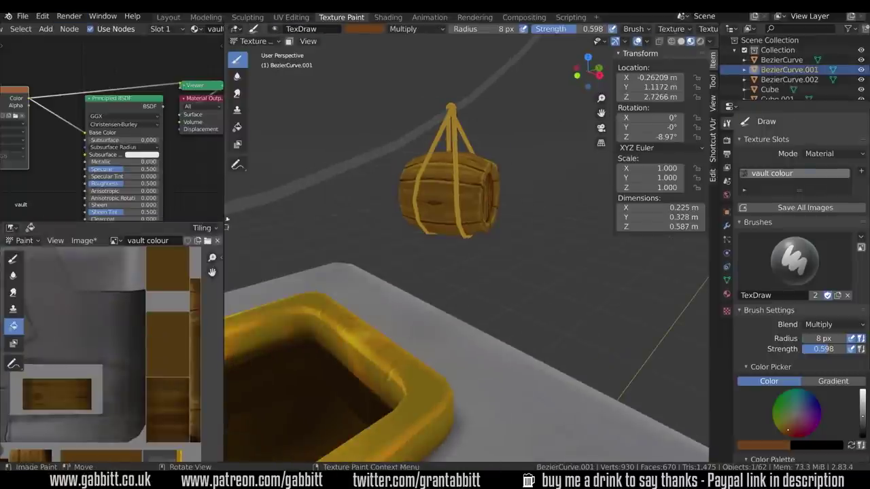
left_click_drag(224, 136, 353, 136)
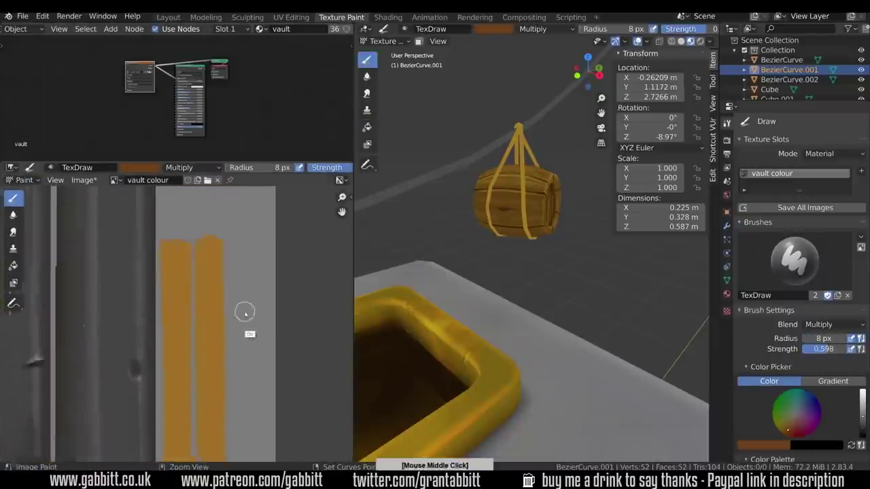
Step: Paint diagonal twist lines across both rope strips with a 3 px Multiply brush, and shade them with a 22 px one at strength 0.303
left_click_drag(204, 224, 244, 246)
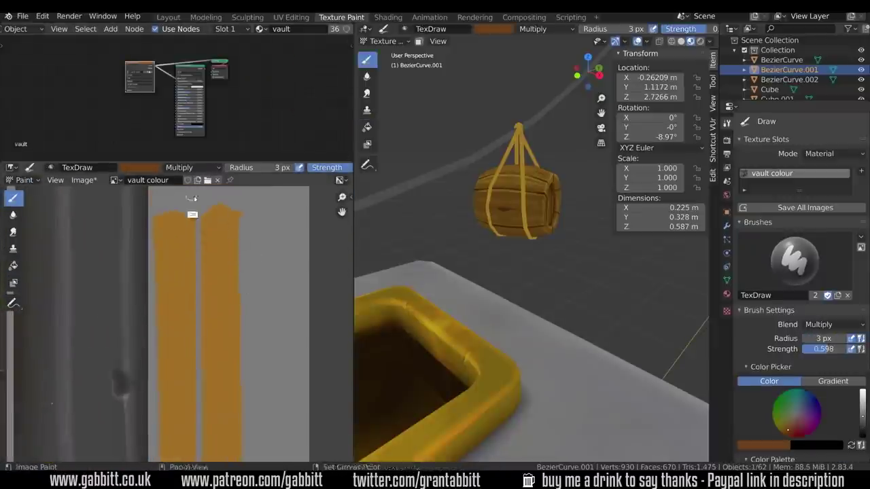
middle_click_drag(260, 347, 246, 323)
mouse_move(231, 224)
middle_mouse_down()
mouse_move(254, 264)
mouse_move(254, 363)
middle_mouse_up()
middle_click_drag(530, 354, 492, 282)
mouse_move(468, 242)
middle_mouse_down()
mouse_move(443, 260)
mouse_move(584, 312)
mouse_move(479, 246)
middle_mouse_up()
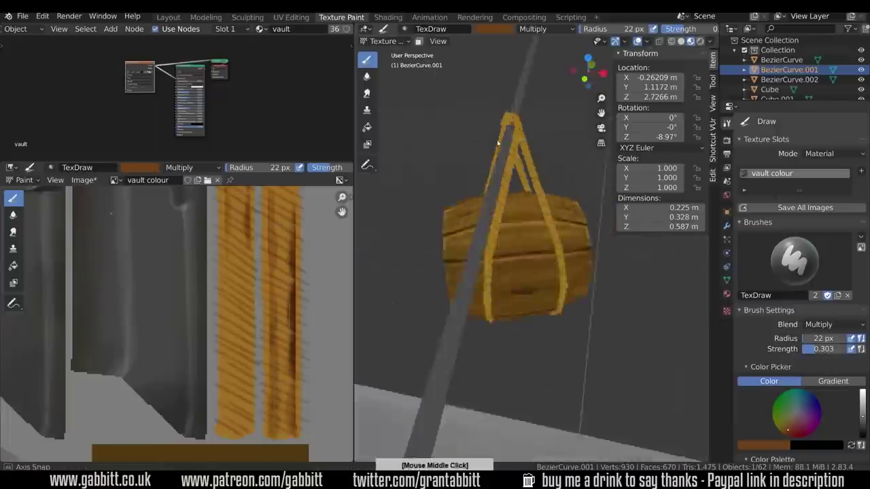
Step: Add yellow highlights between the rope strips' twist lines with a 3 px Screen brush at strength 0.303
middle_click_drag(462, 224, 425, 123)
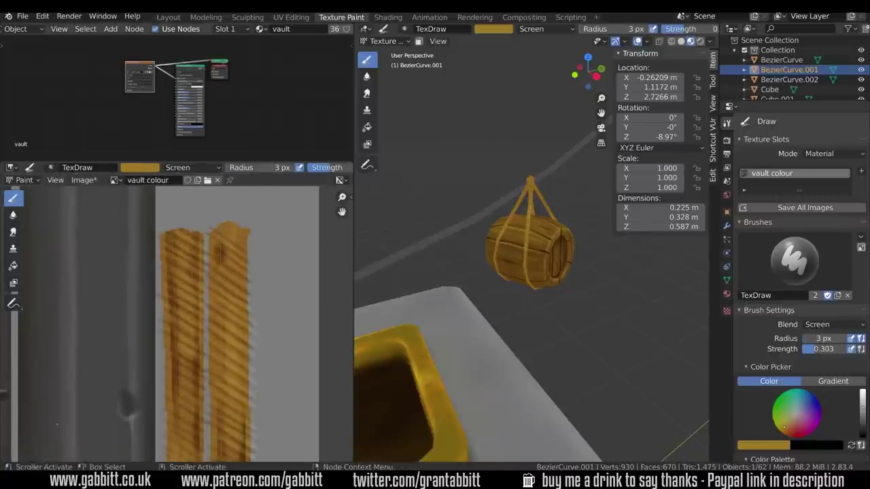
middle_click_drag(198, 454, 203, 366)
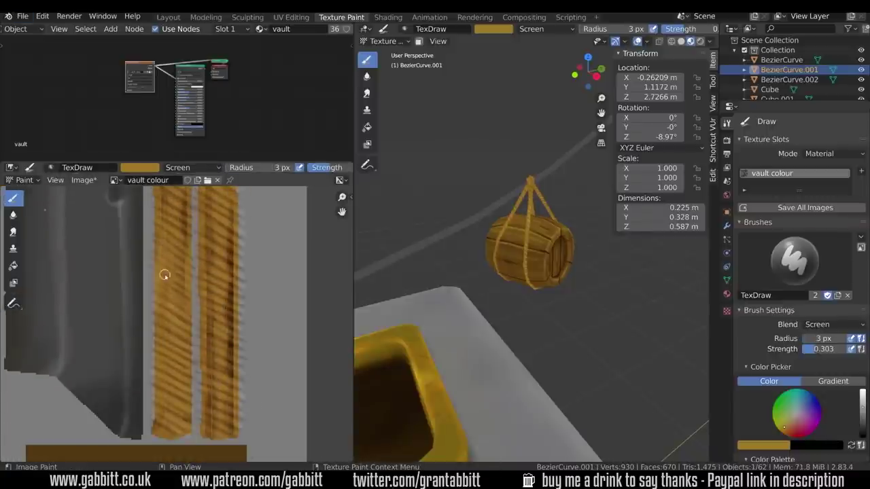
middle_click_drag(163, 270, 201, 370)
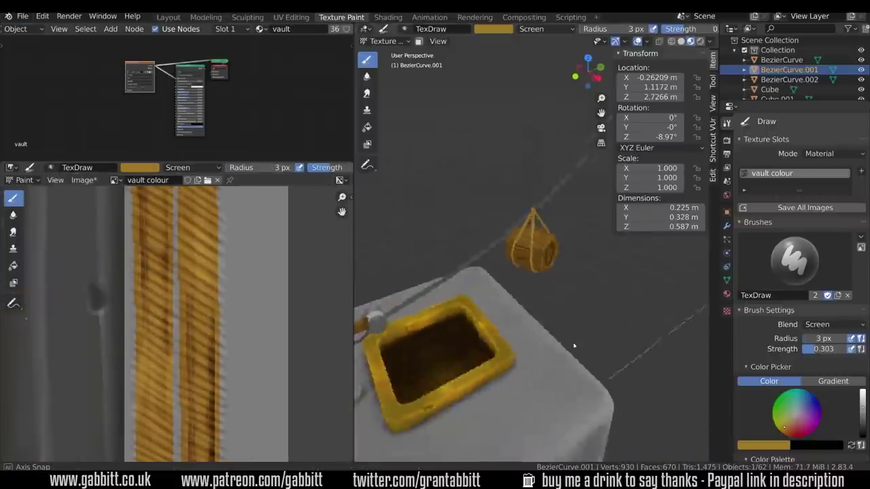
Step: Select the hanging barrel, paint two light grey bands around it under the ropes and shade it with a 44 px Multiply brush at strength 0.136
key("ctrl+Tab")
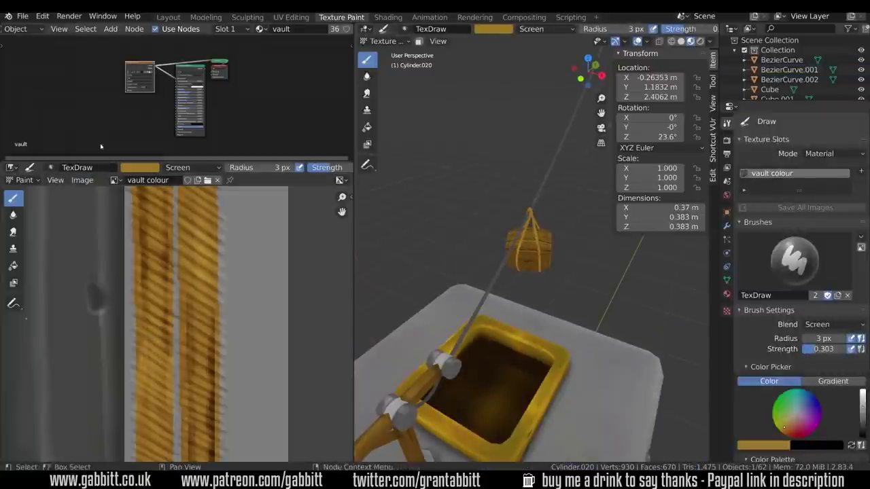
middle_click_drag(530, 170, 631, 61)
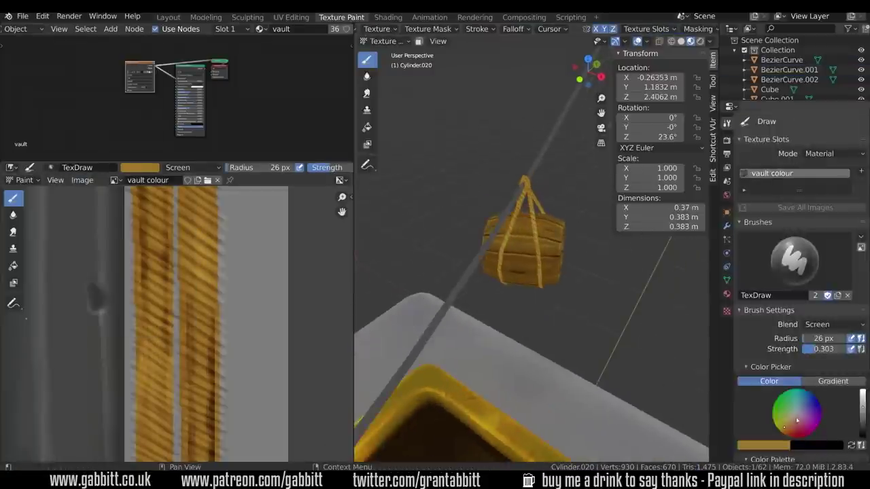
middle_click_drag(541, 197, 476, 272)
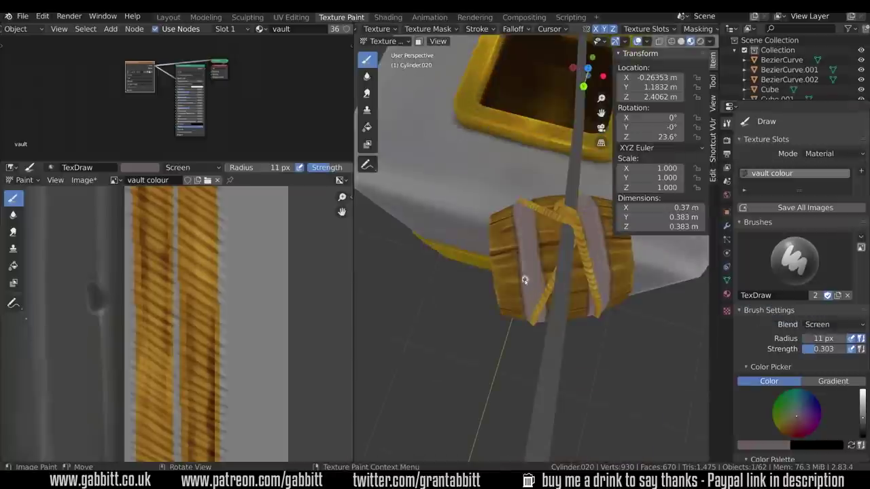
middle_click_drag(525, 280, 609, 31)
middle_click_drag(564, 292, 601, 349)
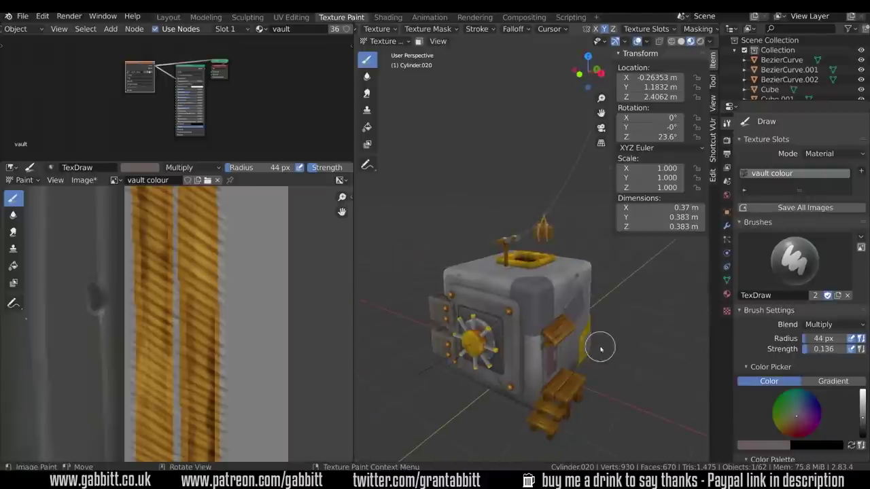
key("ctrl+space")
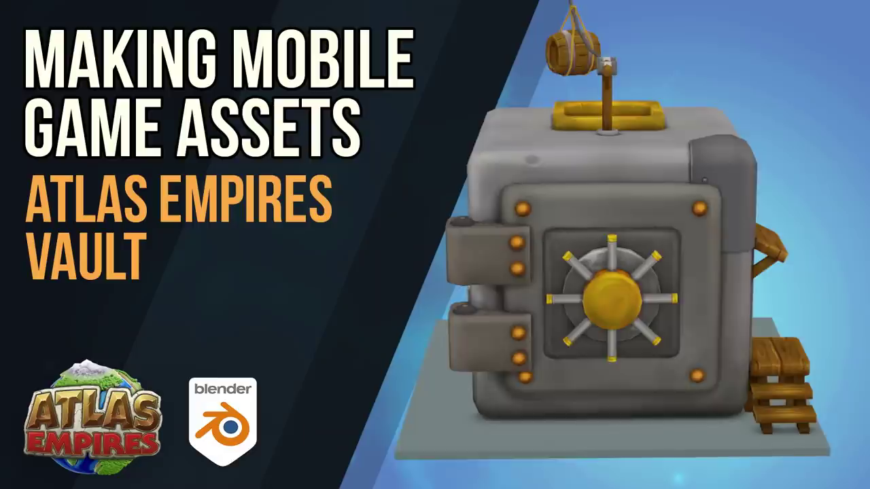